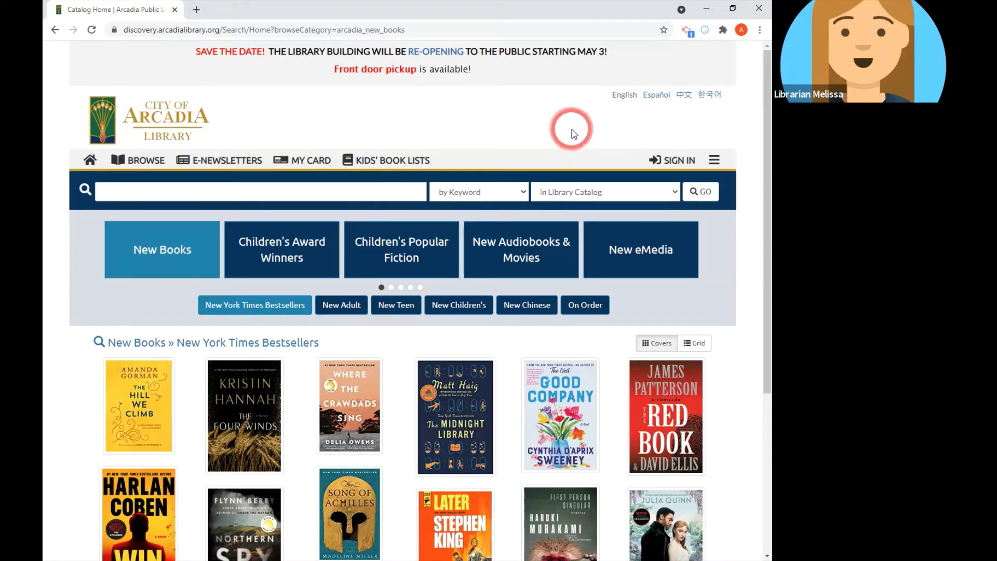
# Step: Open the catalog's Advanced Search page and expand its Optional Filters
pyautogui.click(516, 192)
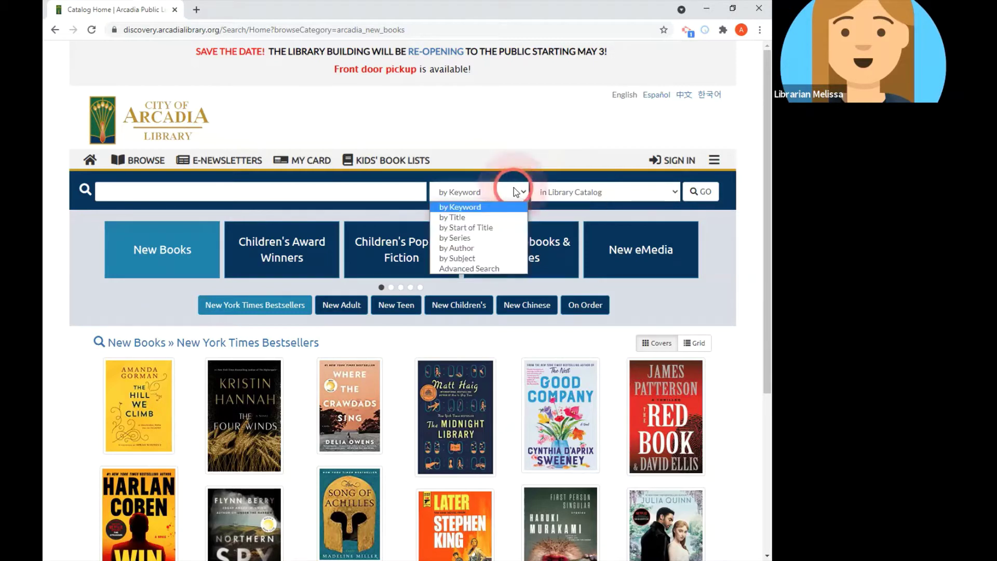
pyautogui.click(491, 267)
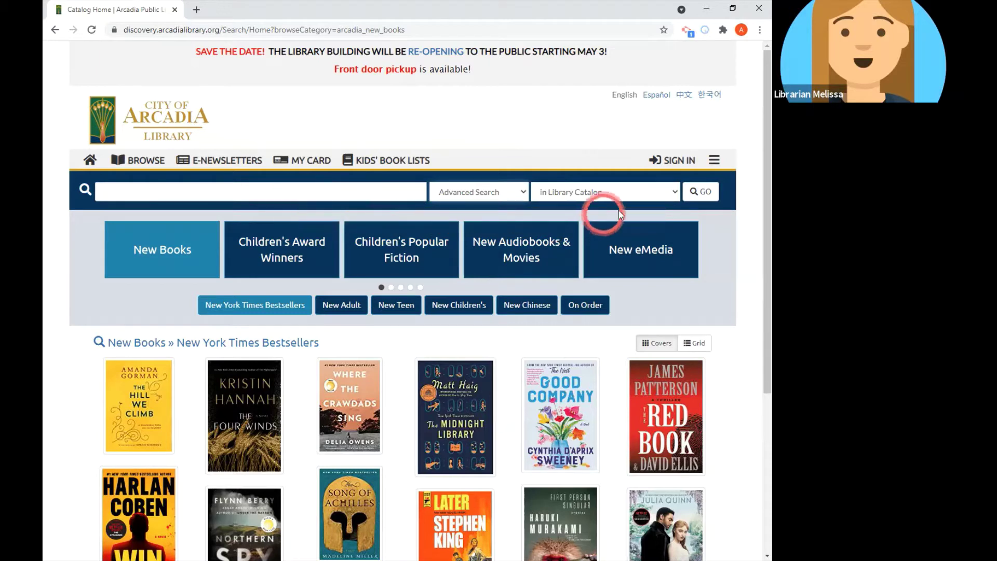
pyautogui.click(704, 197)
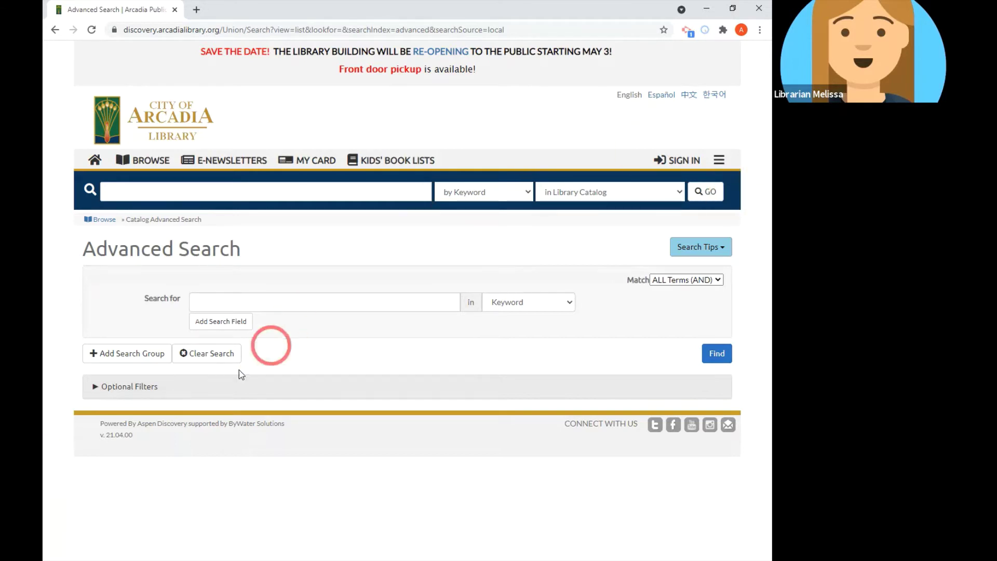
pyautogui.click(147, 389)
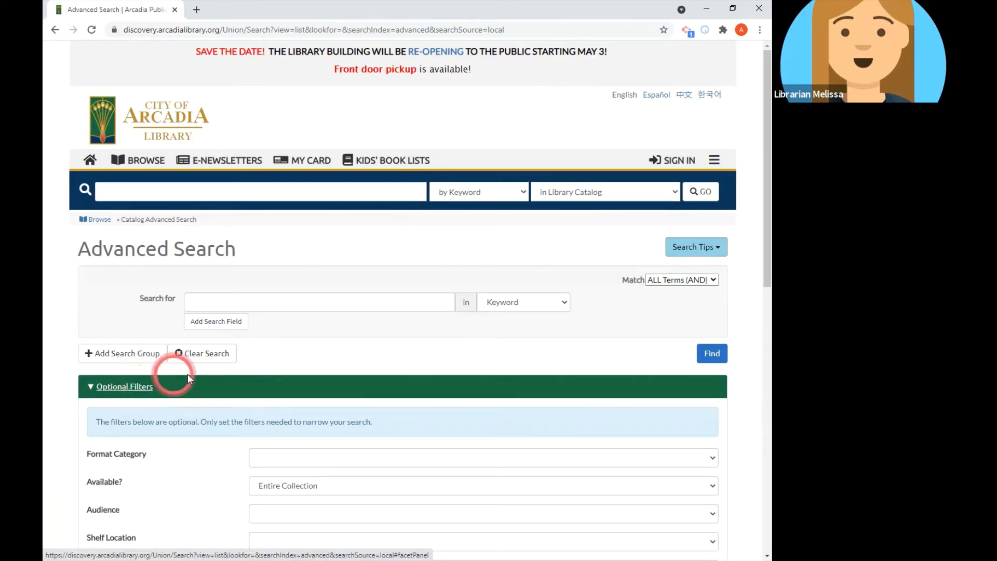
# Step: Examine the choices offered by the Audience and Format filters without selecting any
pyautogui.scroll(-3, 186, 363)
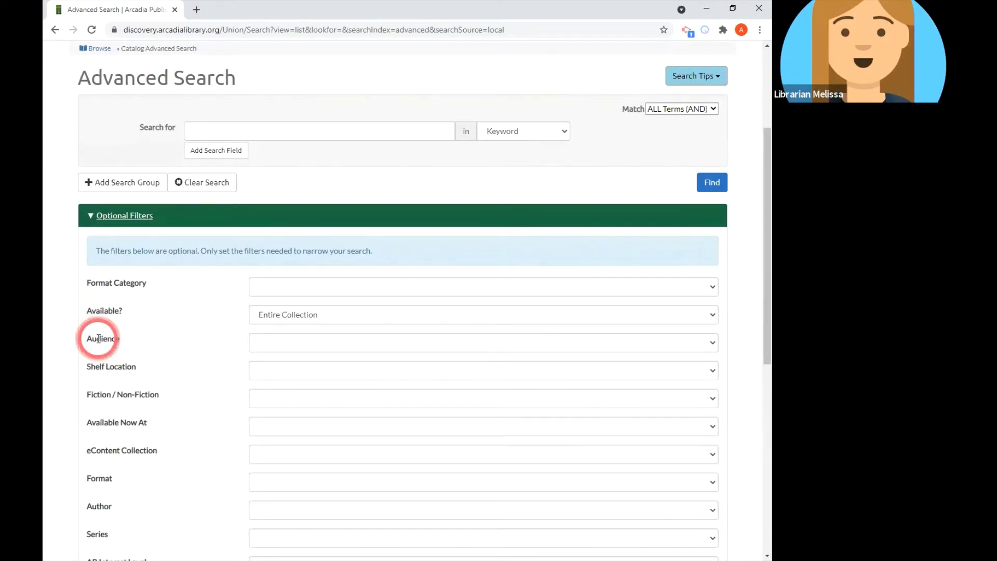
pyautogui.click(256, 347)
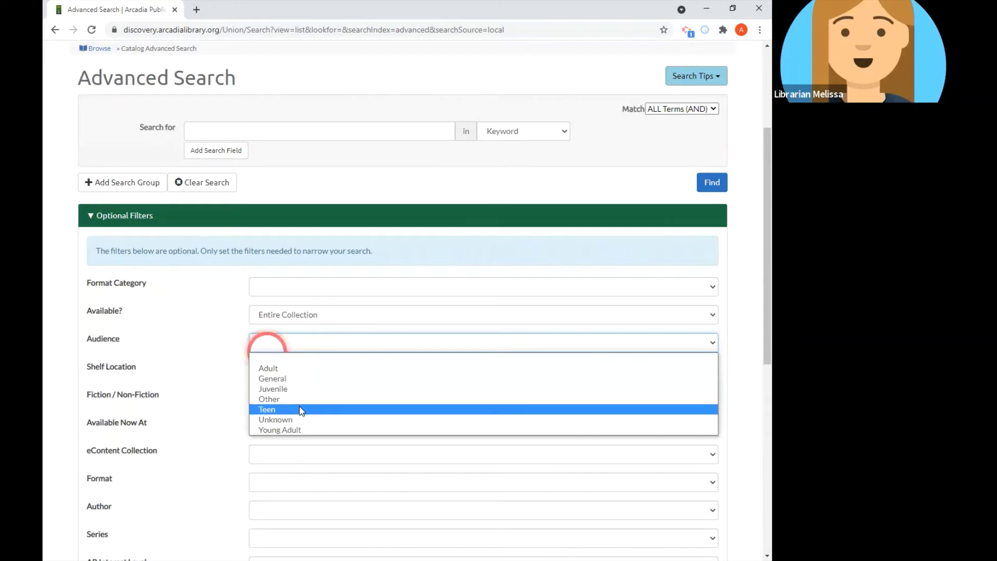
pyautogui.click(194, 382)
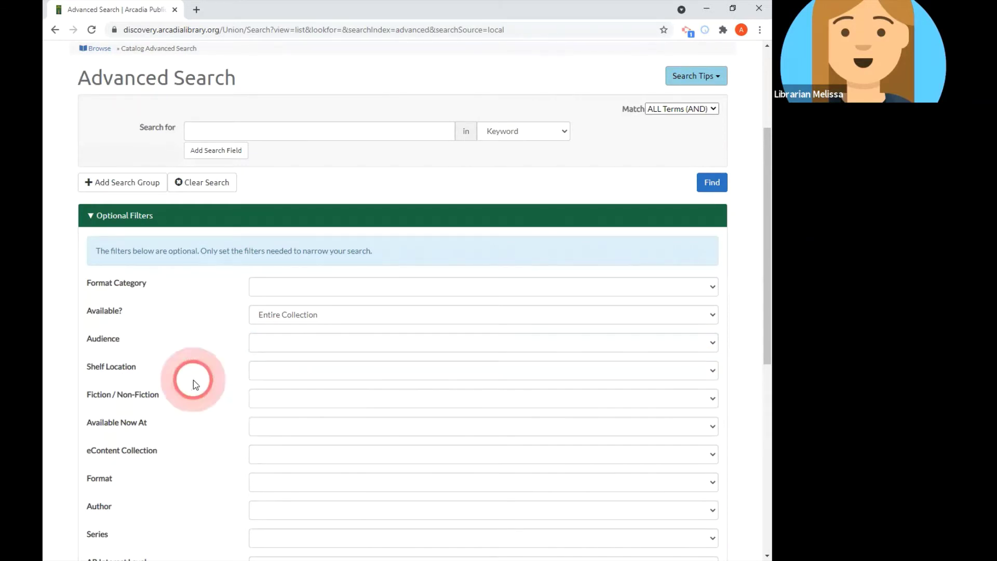
pyautogui.scroll(-2, 194, 383)
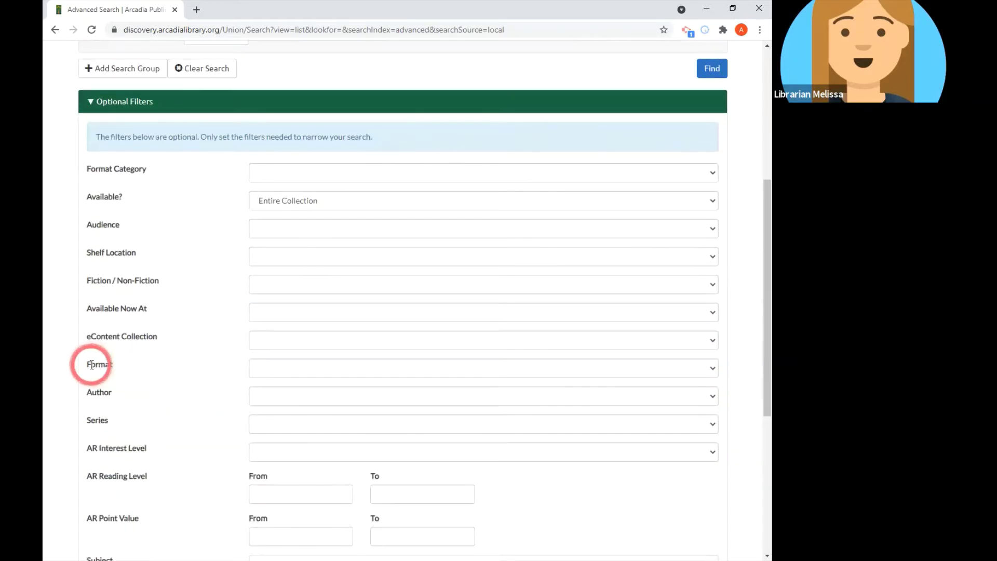
pyautogui.click(269, 370)
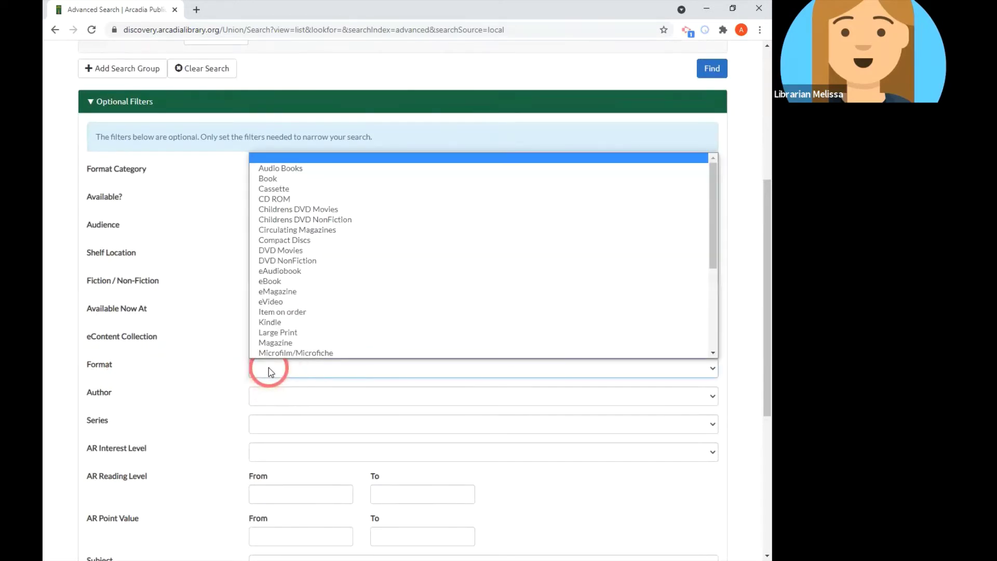
pyautogui.scroll(-5, 420, 254)
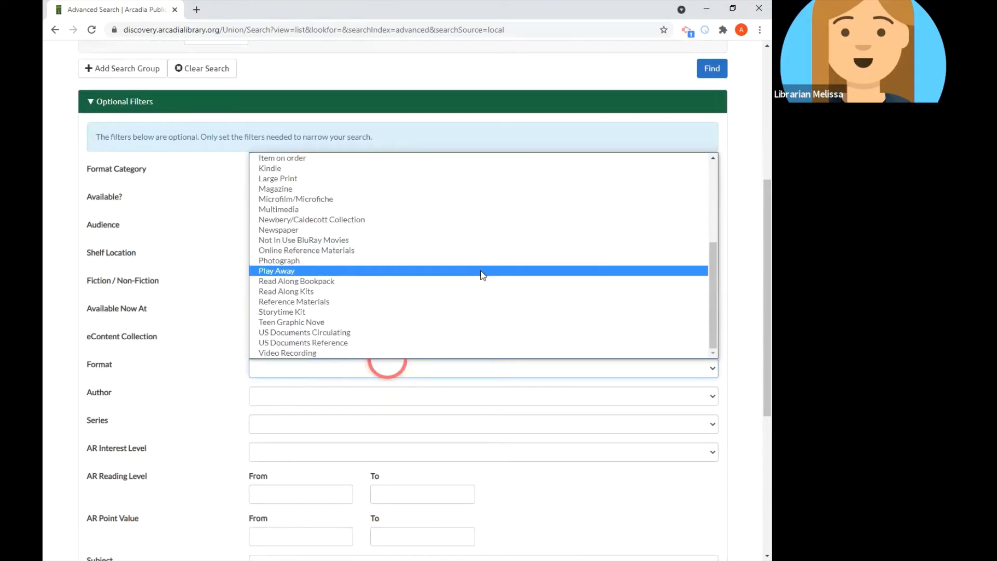
pyautogui.click(232, 301)
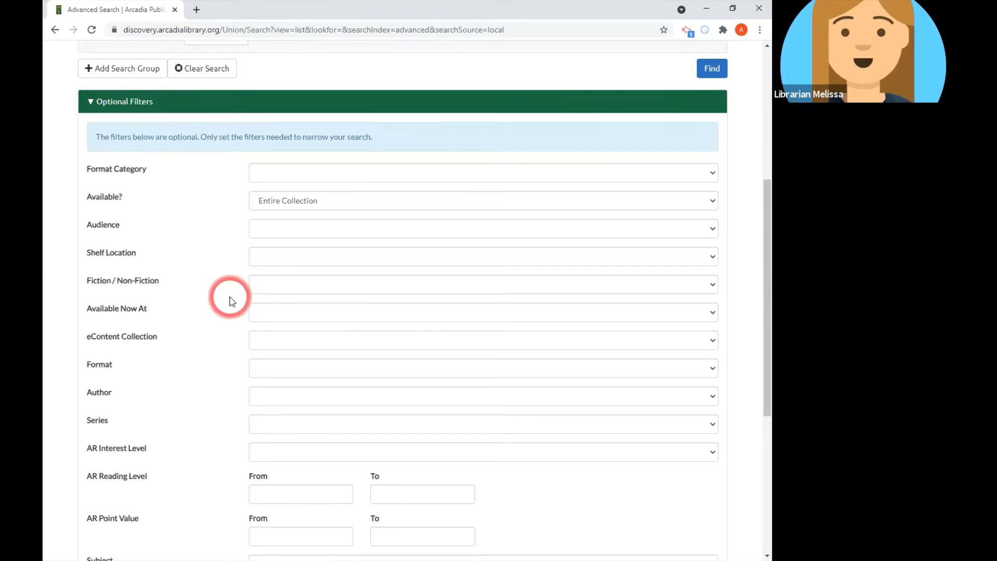
# Step: Review the remaining optional filters through User Rating and examine the available Language choices
pyautogui.scroll(-4, 219, 302)
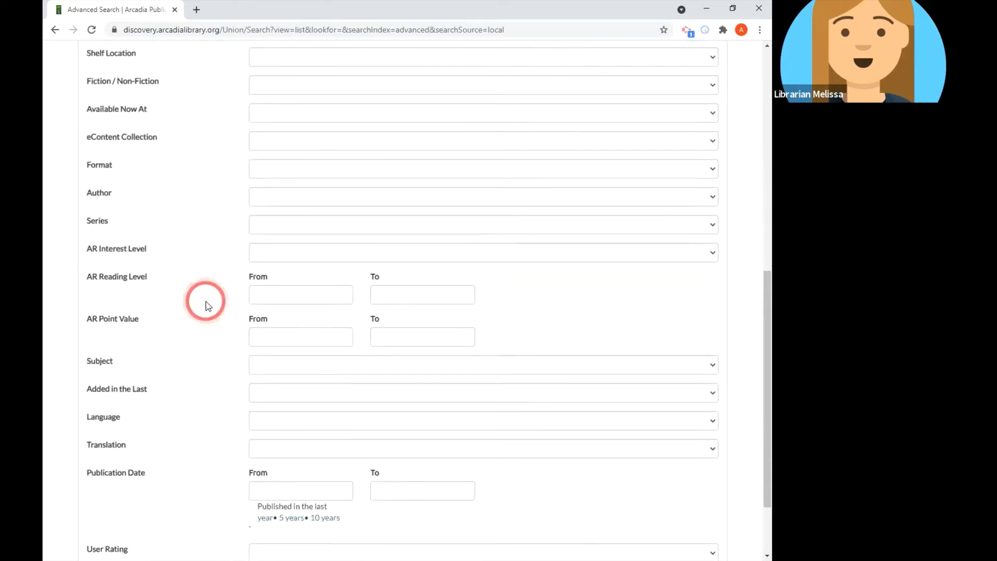
pyautogui.scroll(-2, 208, 305)
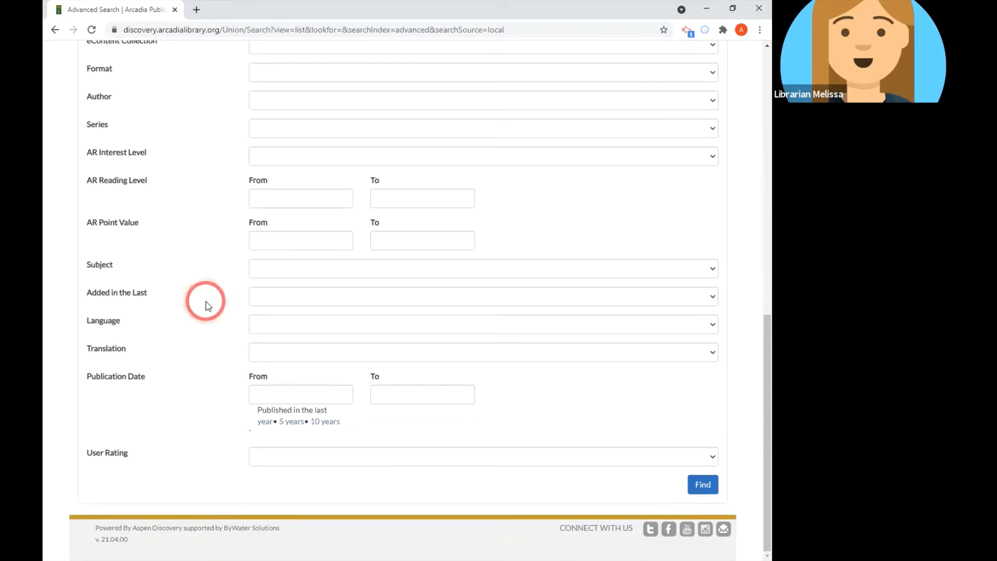
pyautogui.click(304, 329)
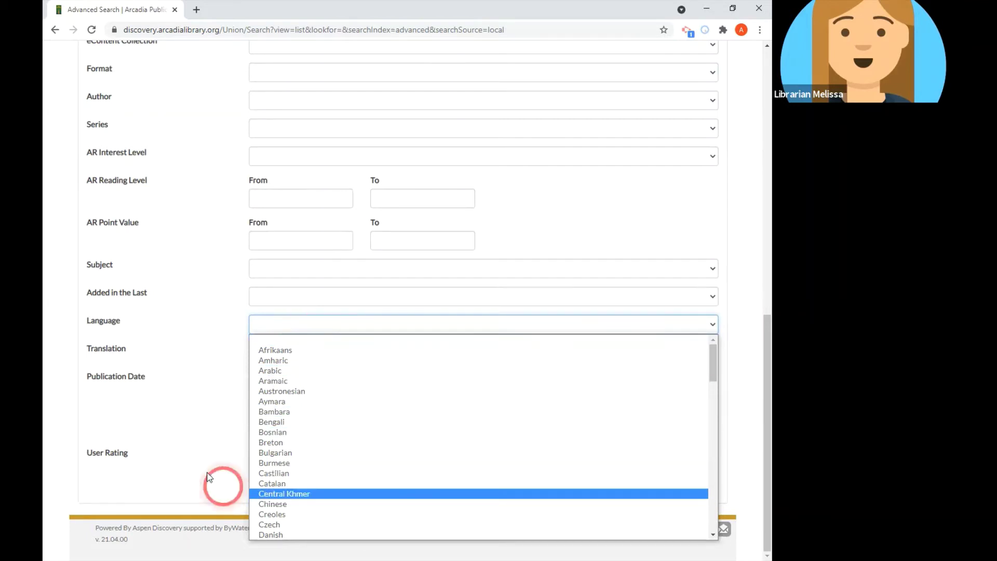
pyautogui.click(203, 450)
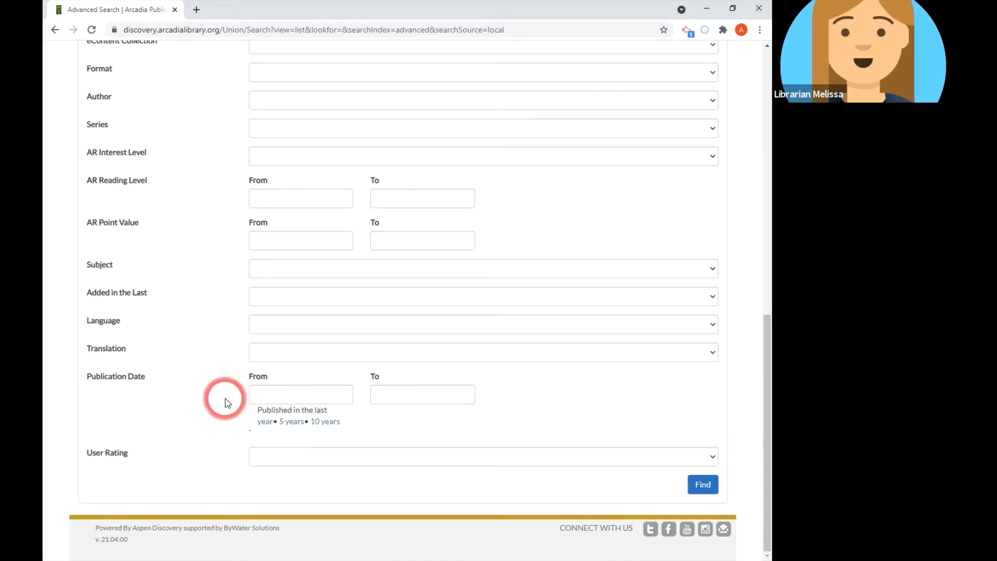
# Step: Set the Audience filter to Adult and the Format filter to Play Away
pyautogui.scroll(1, 225, 403)
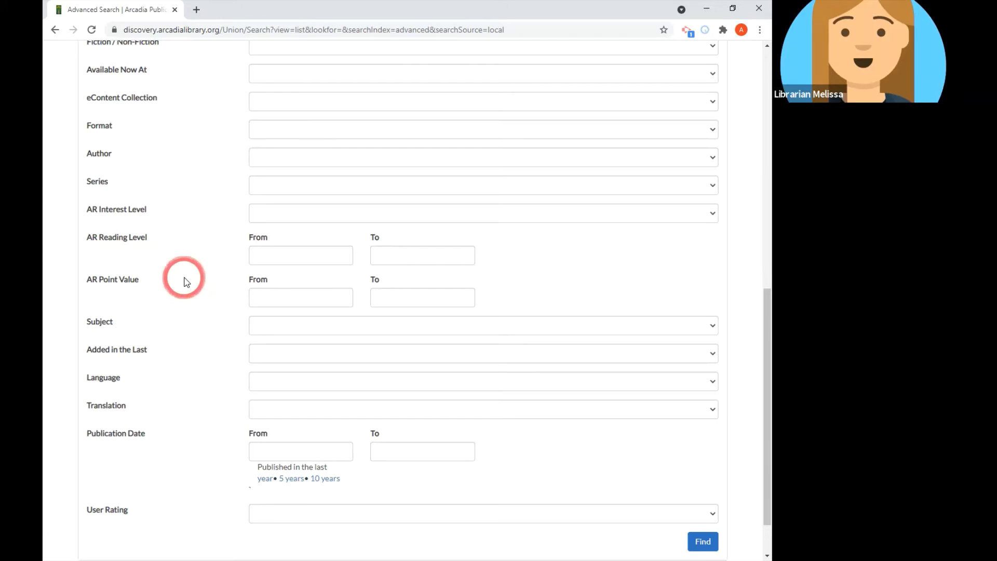
pyautogui.scroll(5, 186, 281)
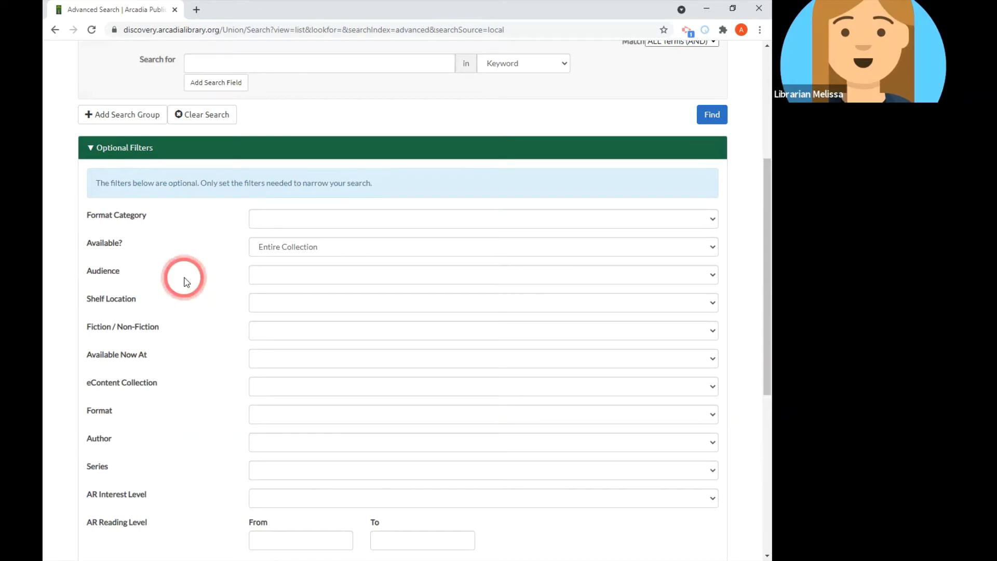
pyautogui.click(267, 276)
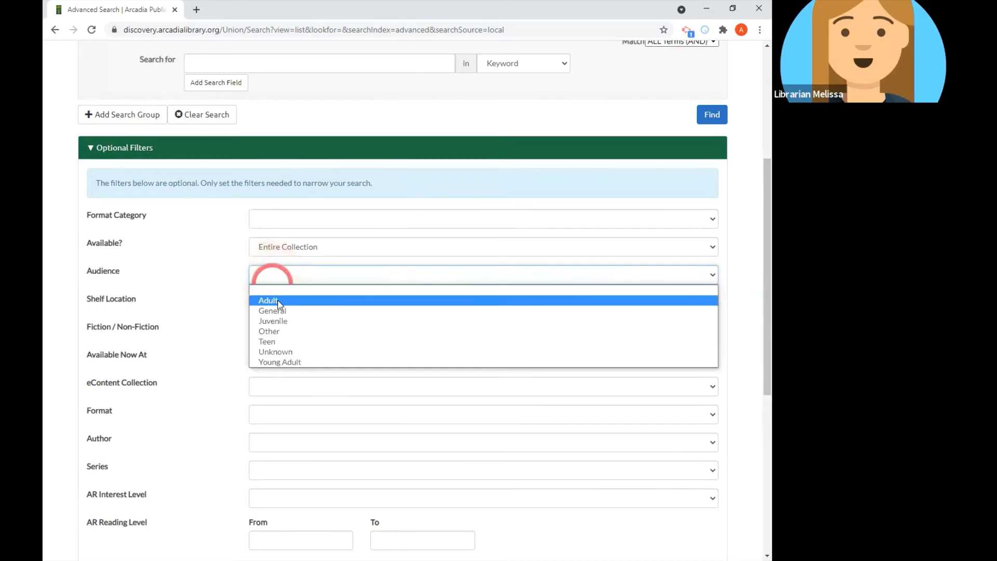
pyautogui.click(267, 297)
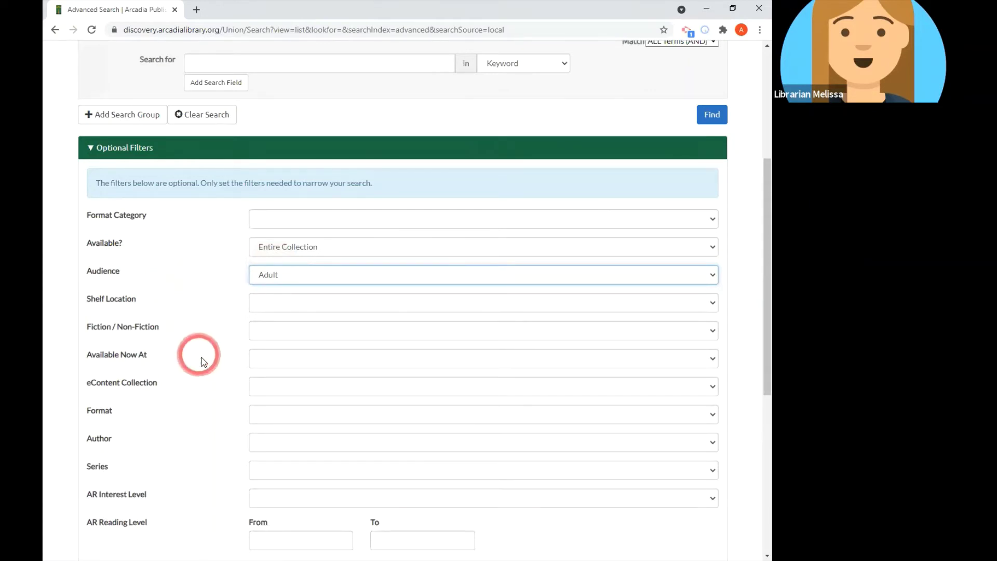
pyautogui.click(275, 409)
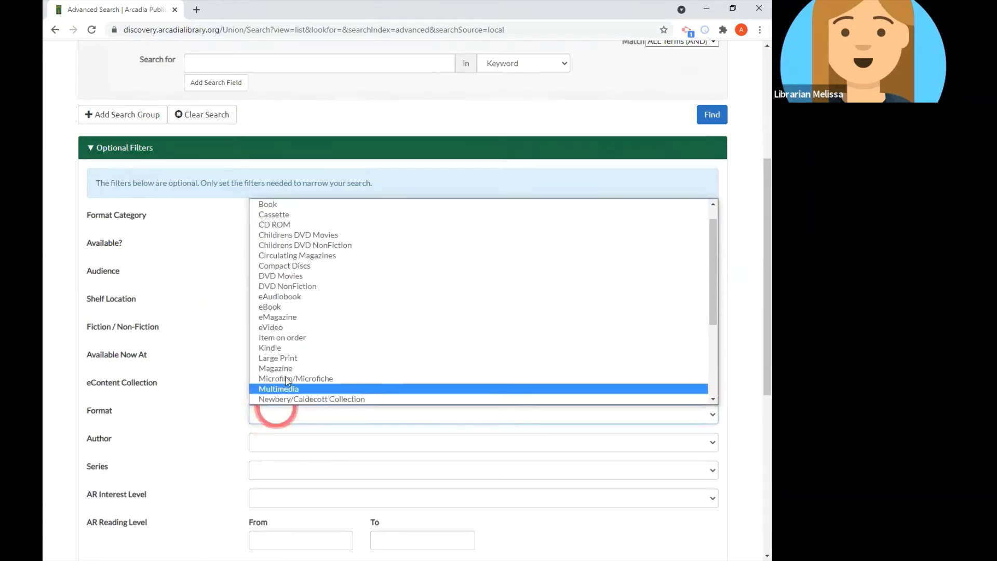
pyautogui.scroll(-5, 285, 363)
pyautogui.click(293, 317)
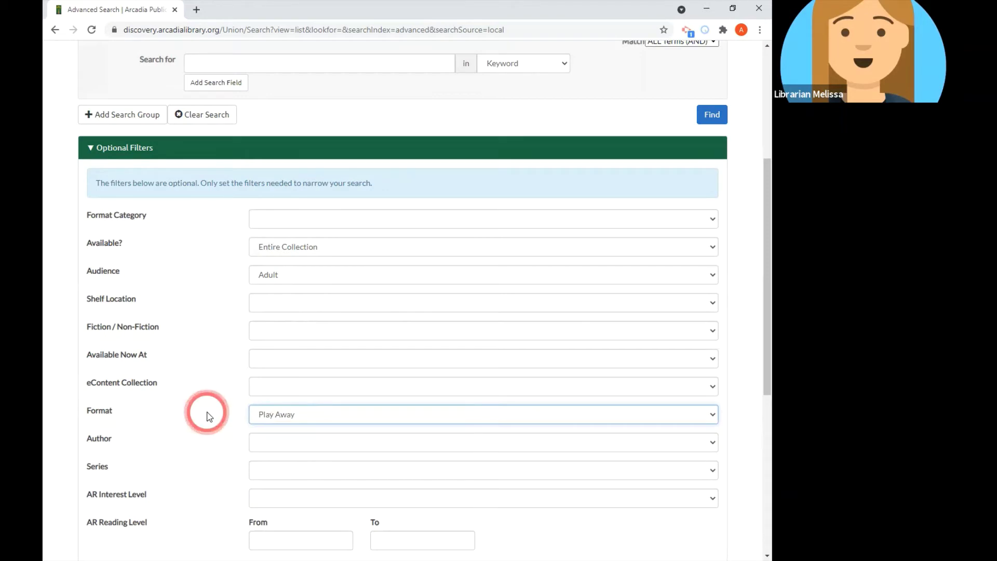
# Step: Run the advanced search with the search term left blank, using only the chosen filters
pyautogui.scroll(2, 198, 404)
pyautogui.scroll(3, 198, 404)
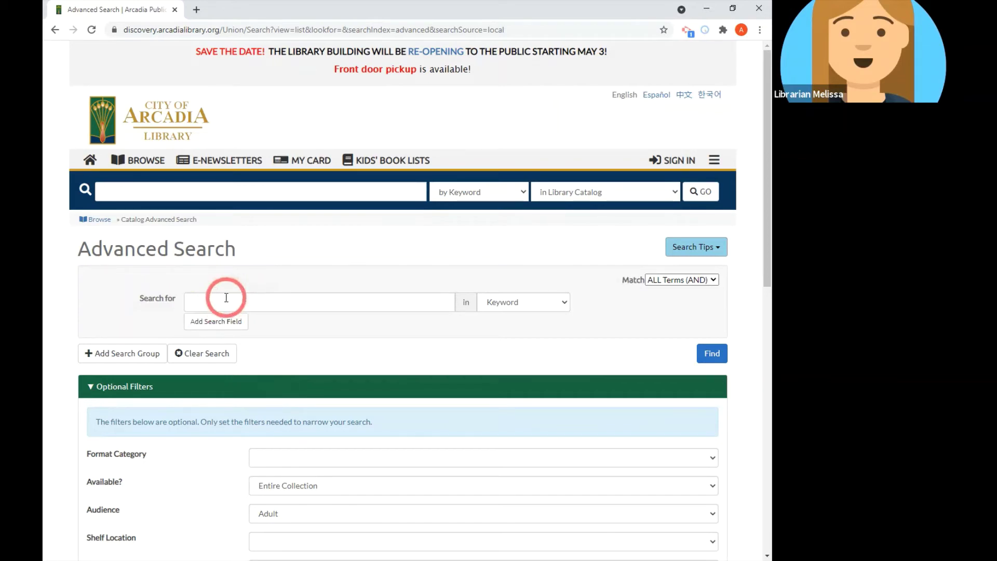
pyautogui.scroll(-1, 359, 311)
pyautogui.scroll(-2, 360, 313)
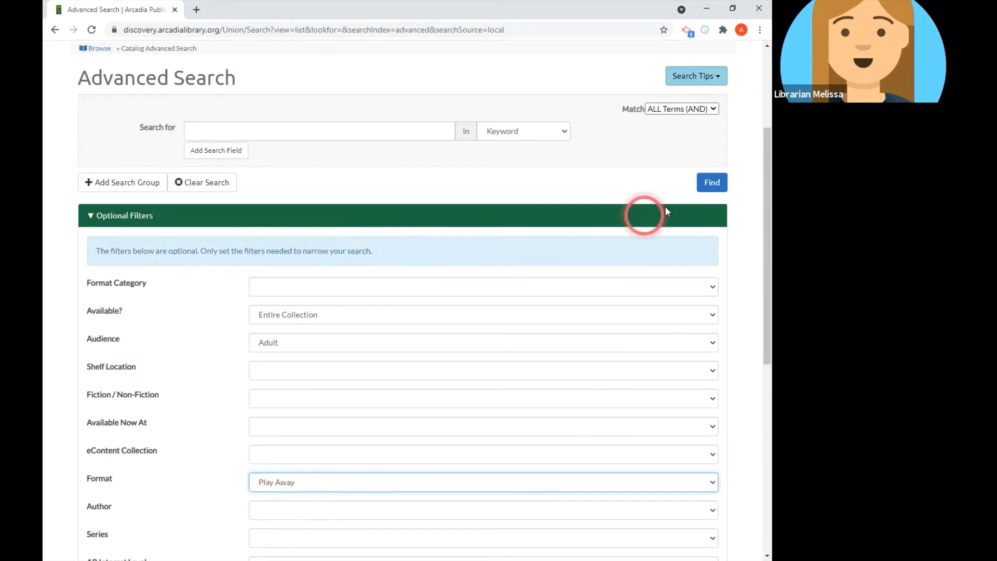
pyautogui.click(714, 185)
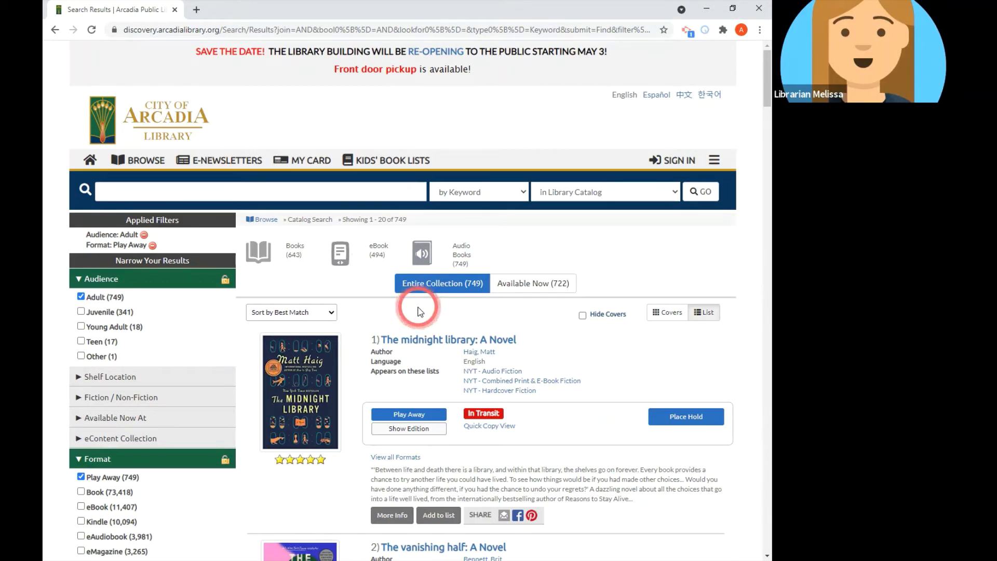
# Step: Sort the search results by Newest First and look over the first titles
pyautogui.click(332, 312)
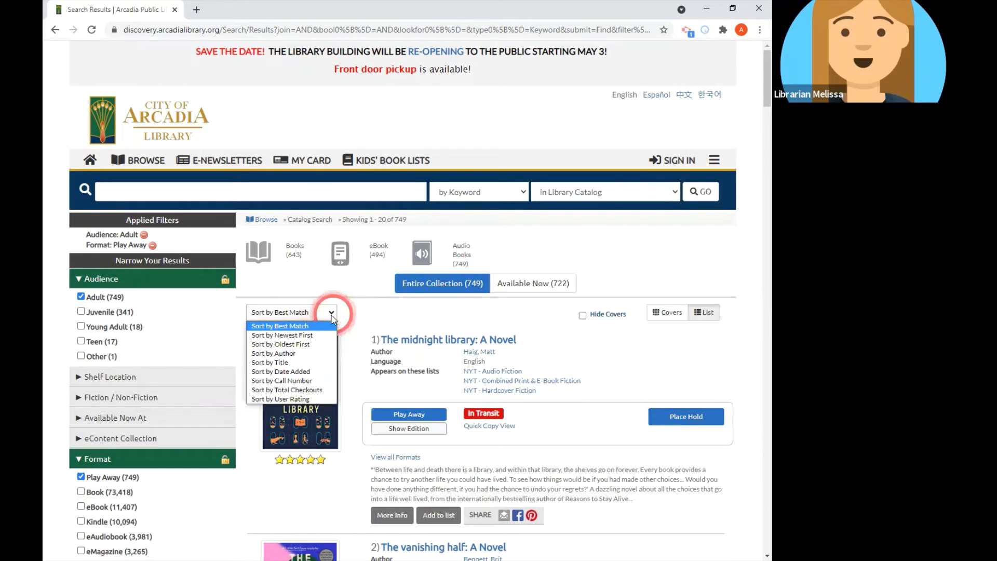
pyautogui.click(319, 340)
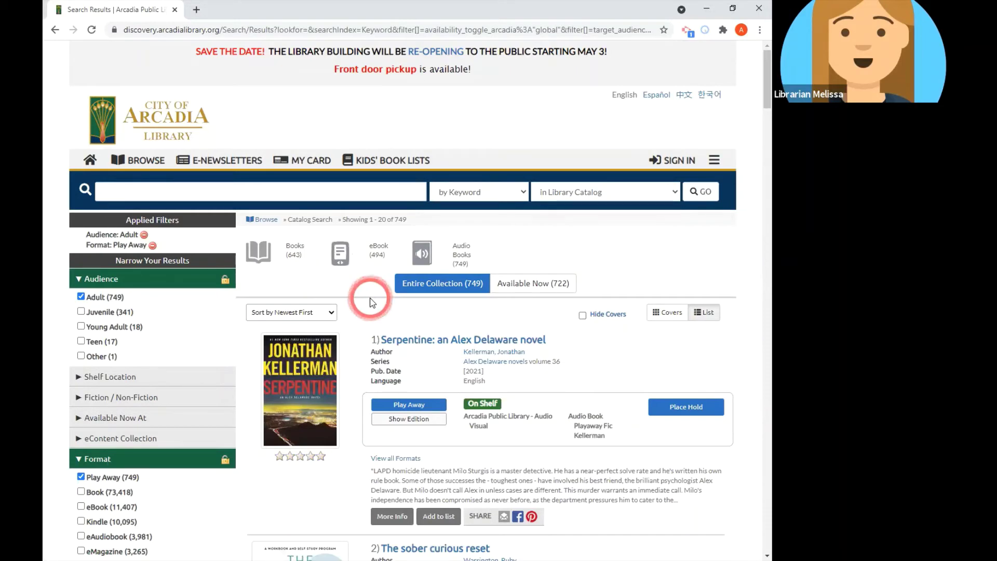
pyautogui.scroll(-1, 370, 301)
pyautogui.scroll(-4, 370, 301)
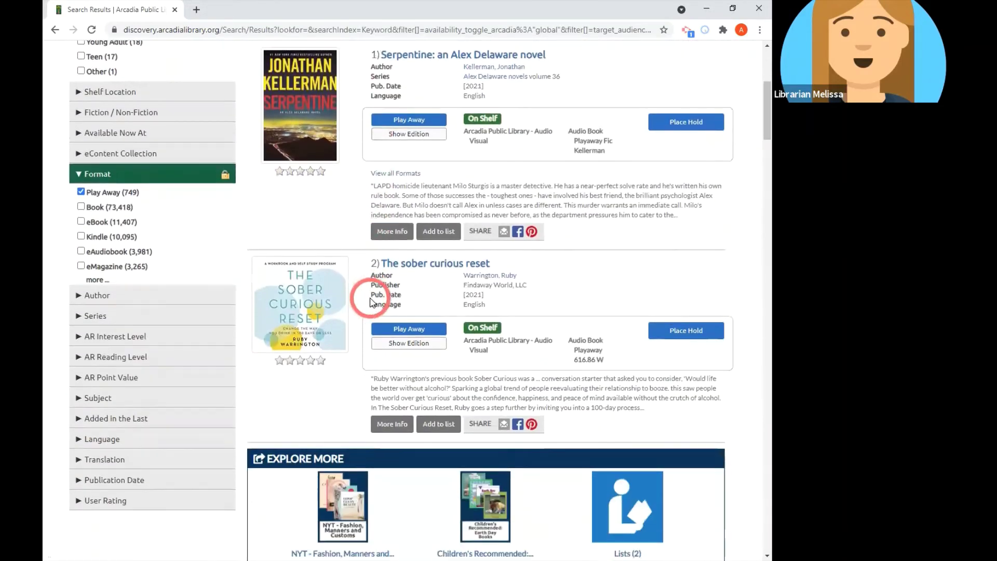
# Step: Sort the search results by Date Added and browse the first several titles
pyautogui.scroll(3, 355, 281)
pyautogui.click(328, 198)
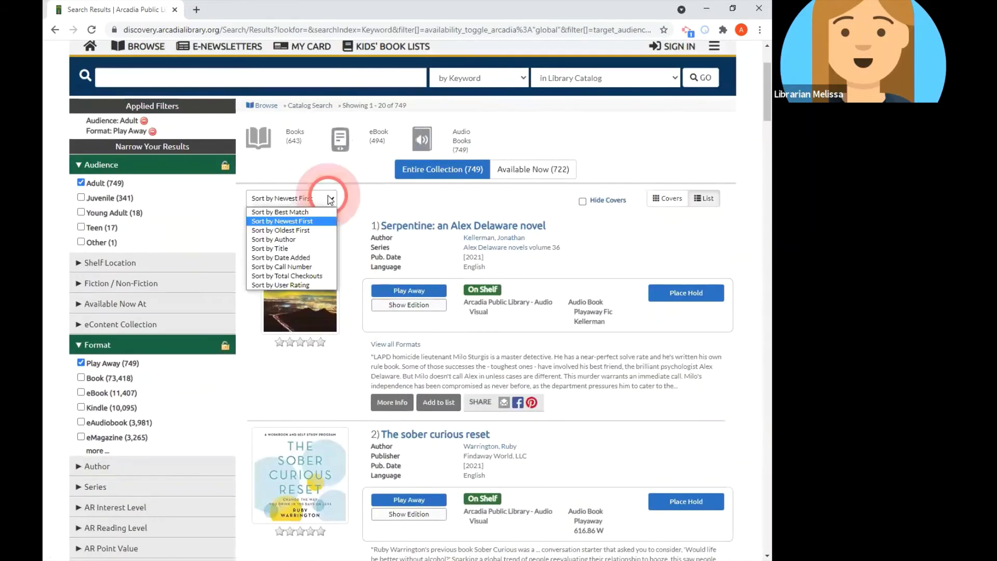
pyautogui.click(330, 258)
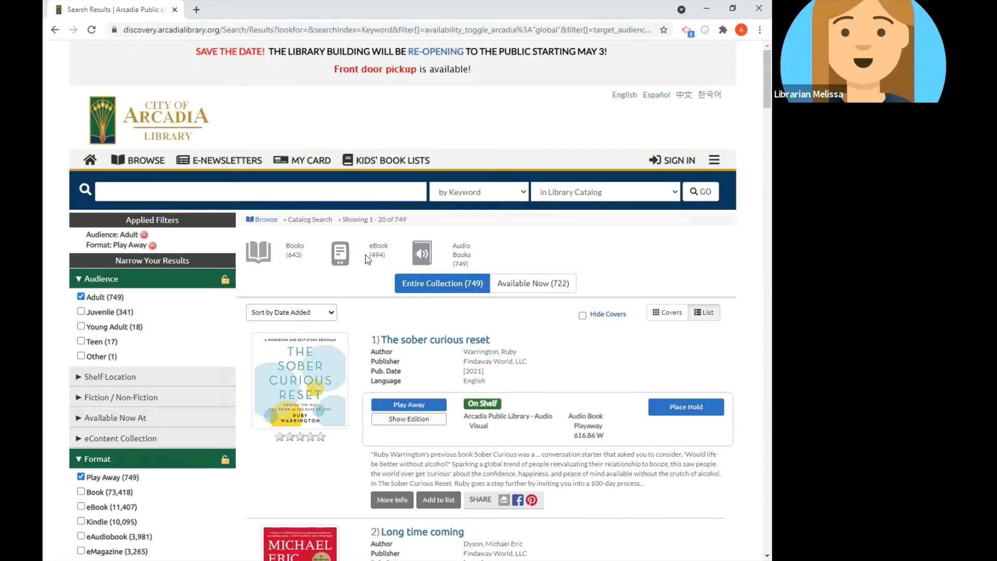
pyautogui.scroll(-5, 562, 312)
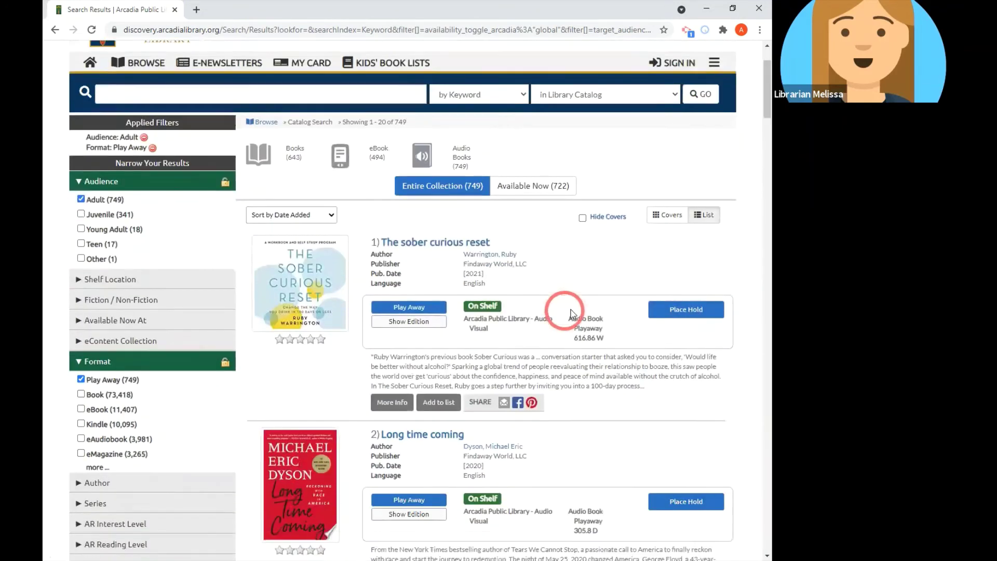
pyautogui.scroll(-7, 598, 310)
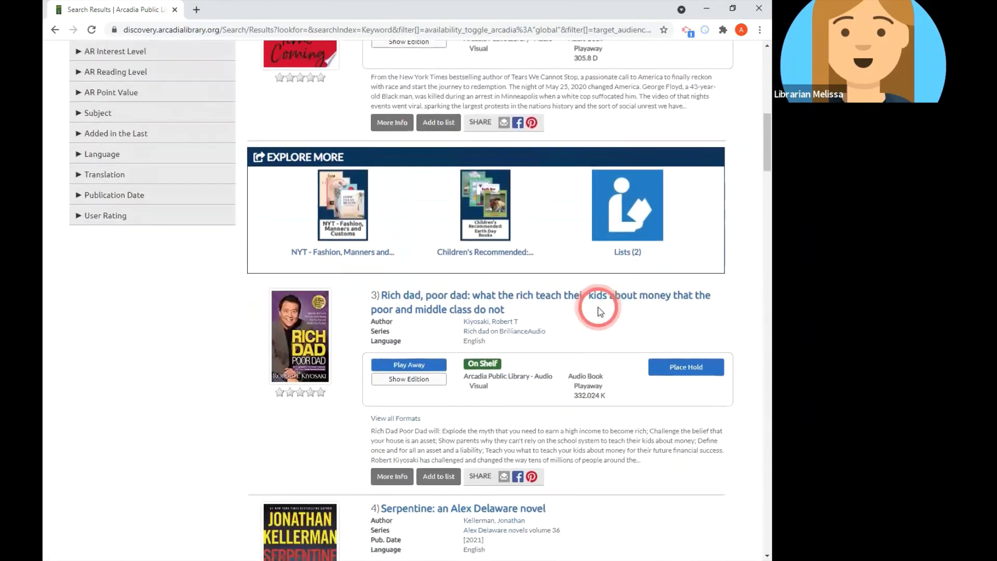
pyautogui.scroll(-2, 600, 312)
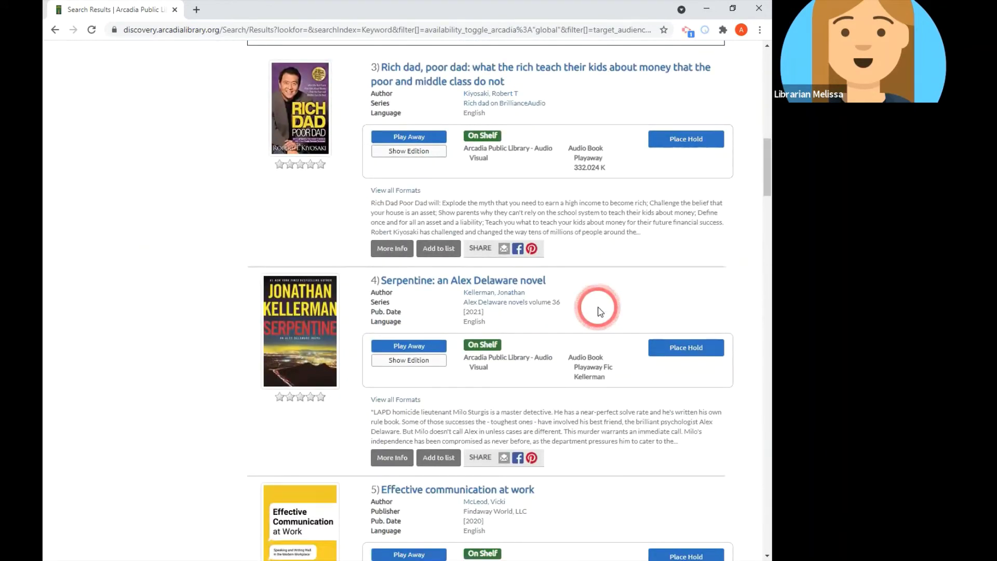
# Step: Add Juvenile to the Audience filter and remove Adult from it
pyautogui.scroll(4, 598, 310)
pyautogui.scroll(9, 596, 307)
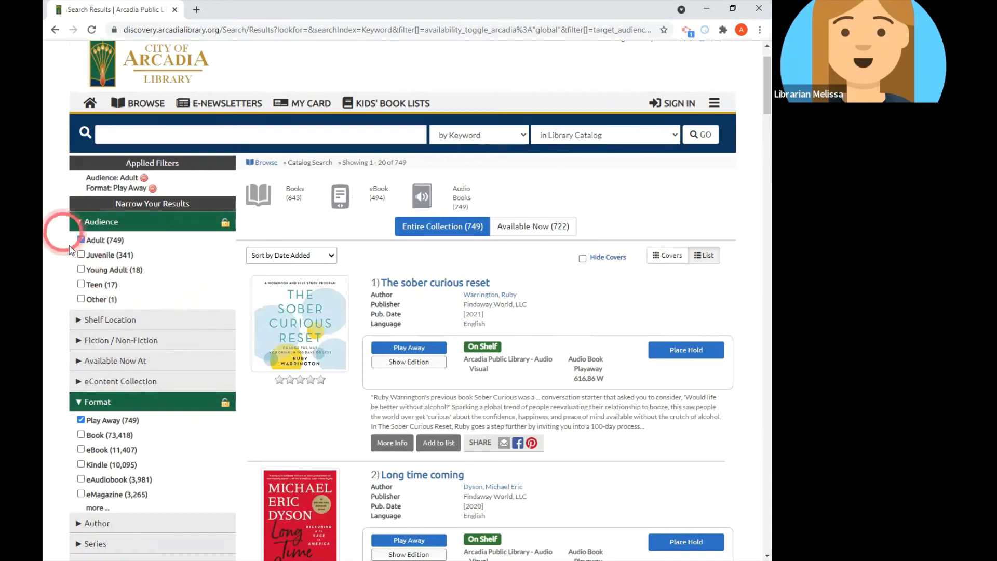
pyautogui.click(83, 255)
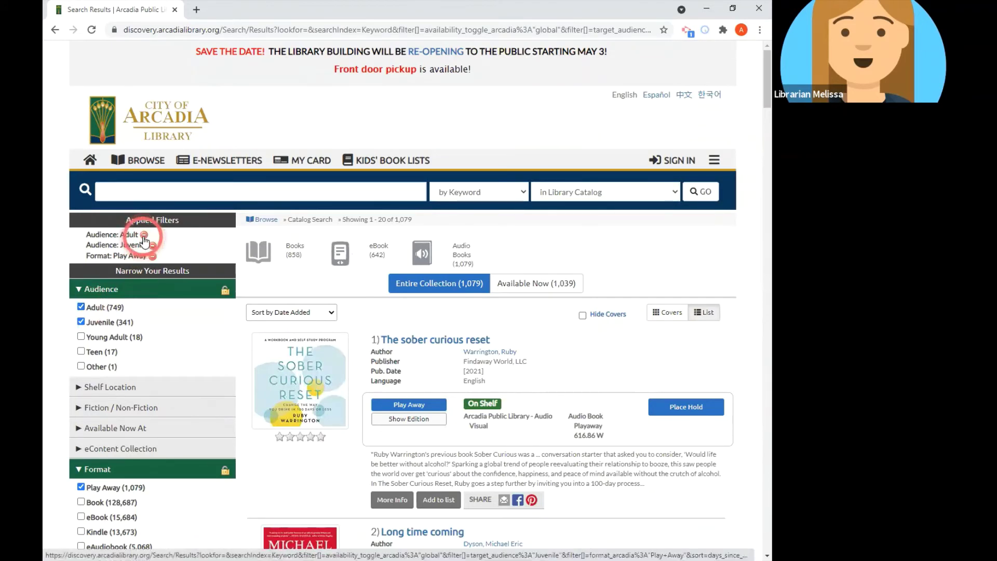
pyautogui.click(81, 307)
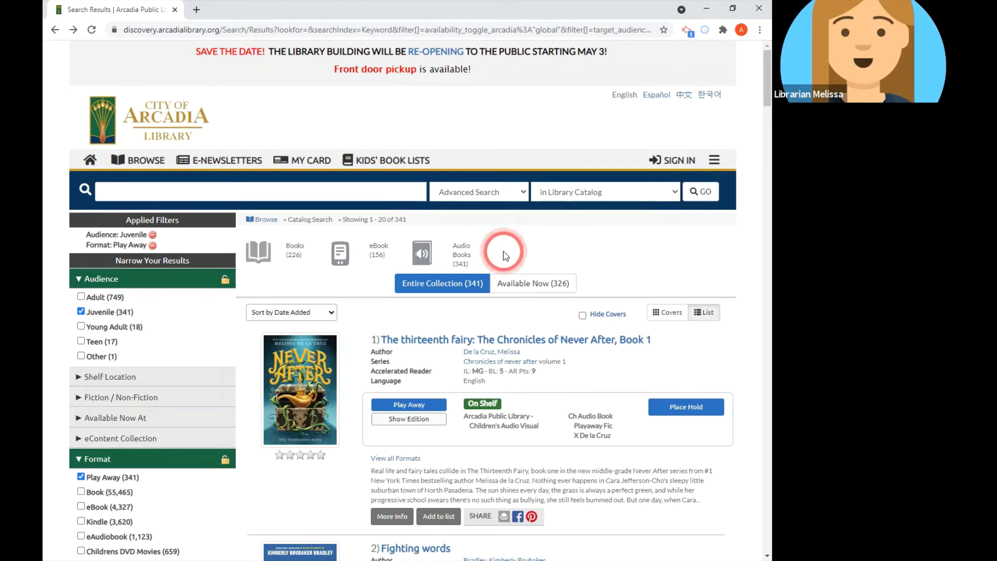
# Step: Start a new blank advanced search in the library catalog and expand its optional filters
pyautogui.click(498, 181)
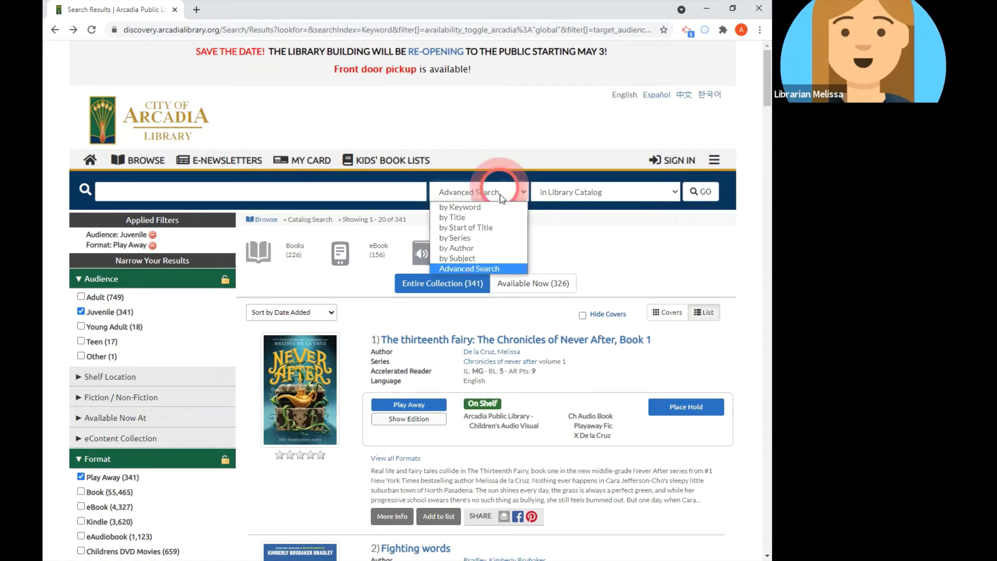
pyautogui.click(705, 194)
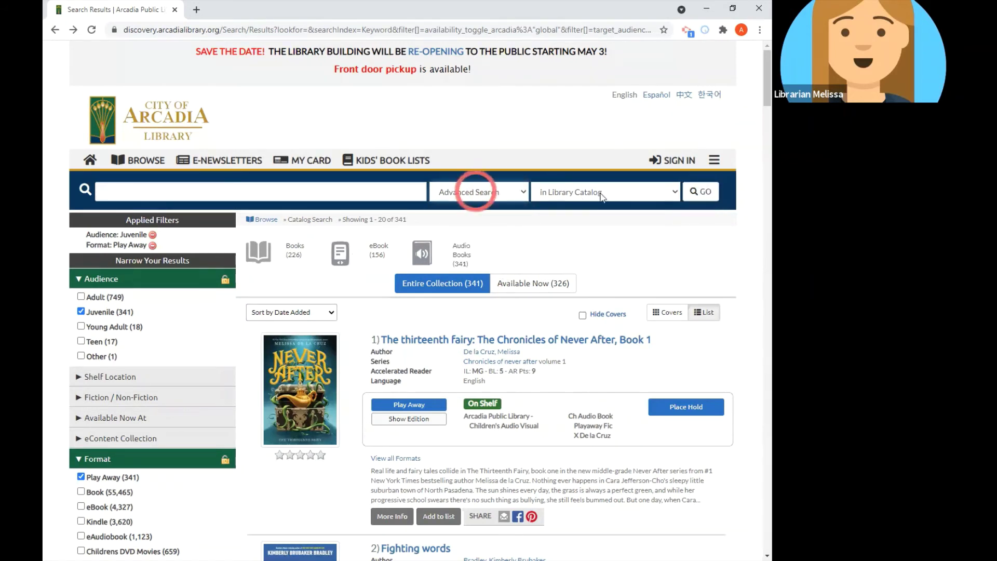
pyautogui.click(705, 192)
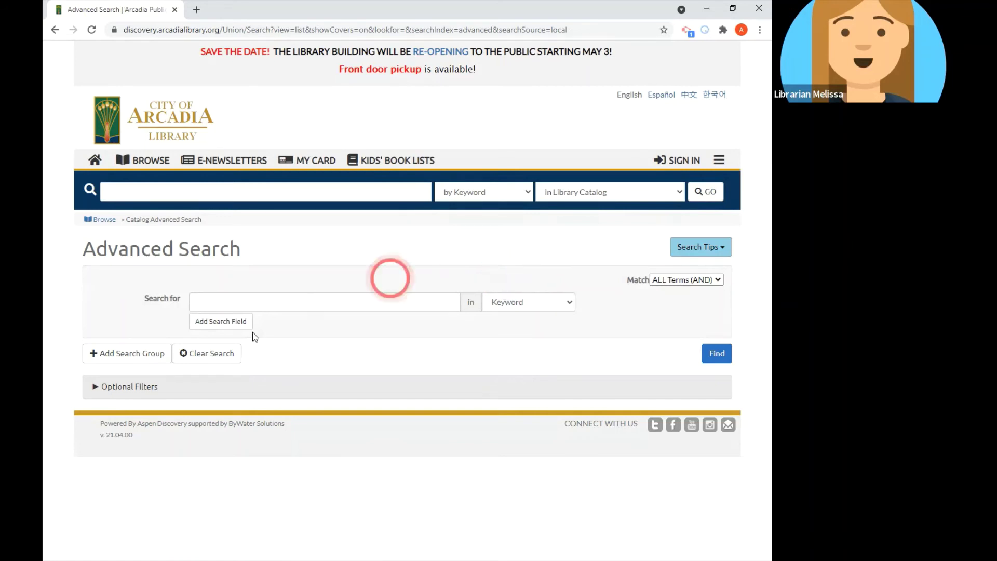
pyautogui.click(104, 387)
# Step: Set the Audience filter to Adult and the Format filter to DVD NonFiction
pyautogui.scroll(-1, 217, 395)
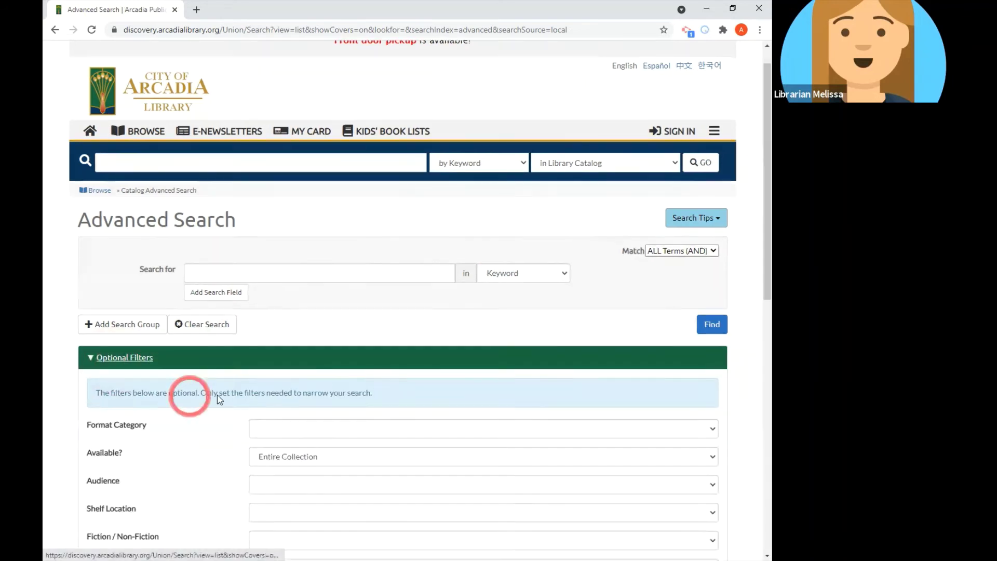
pyautogui.scroll(-4, 217, 395)
pyautogui.click(309, 286)
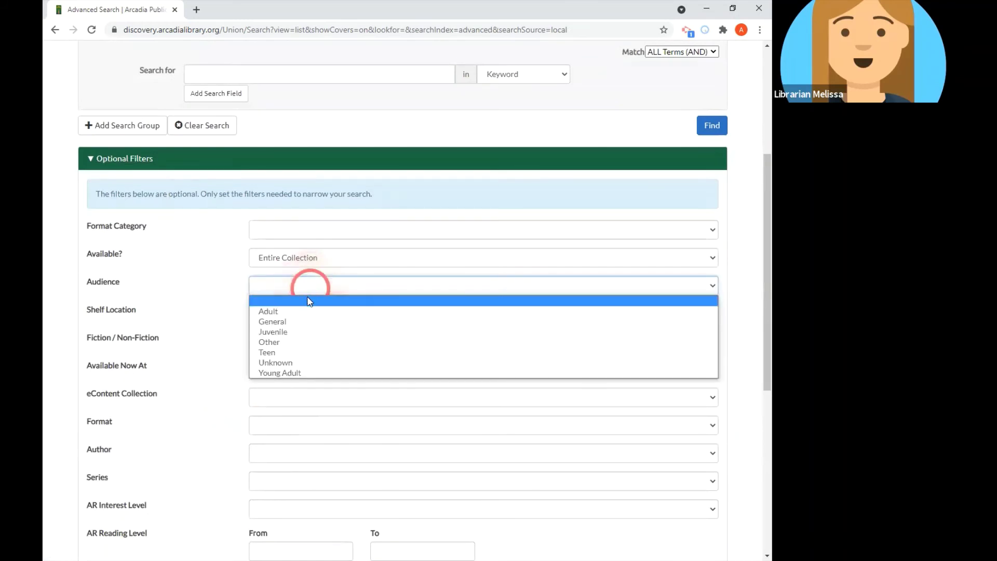
pyautogui.click(306, 312)
pyautogui.scroll(-2, 129, 335)
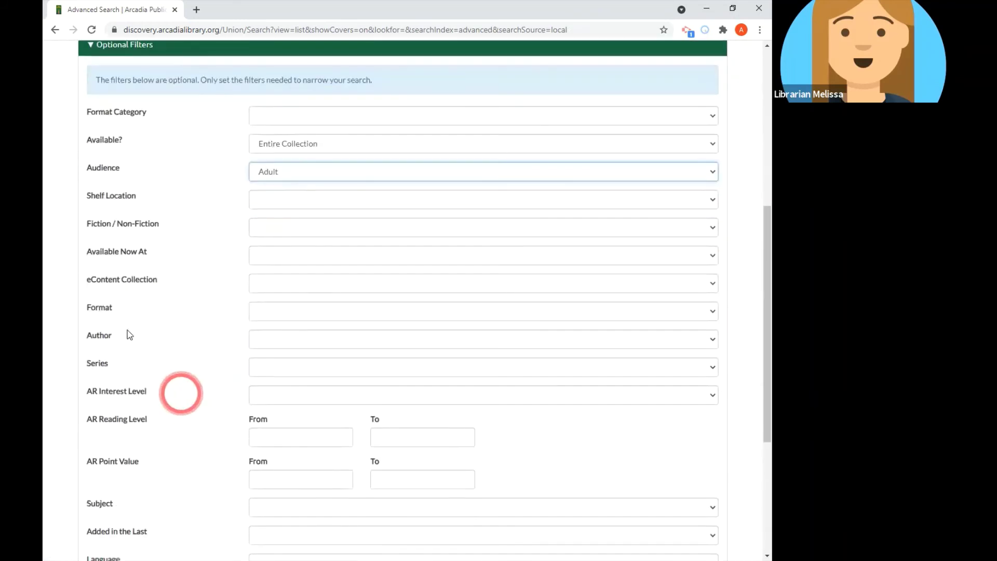
pyautogui.click(306, 312)
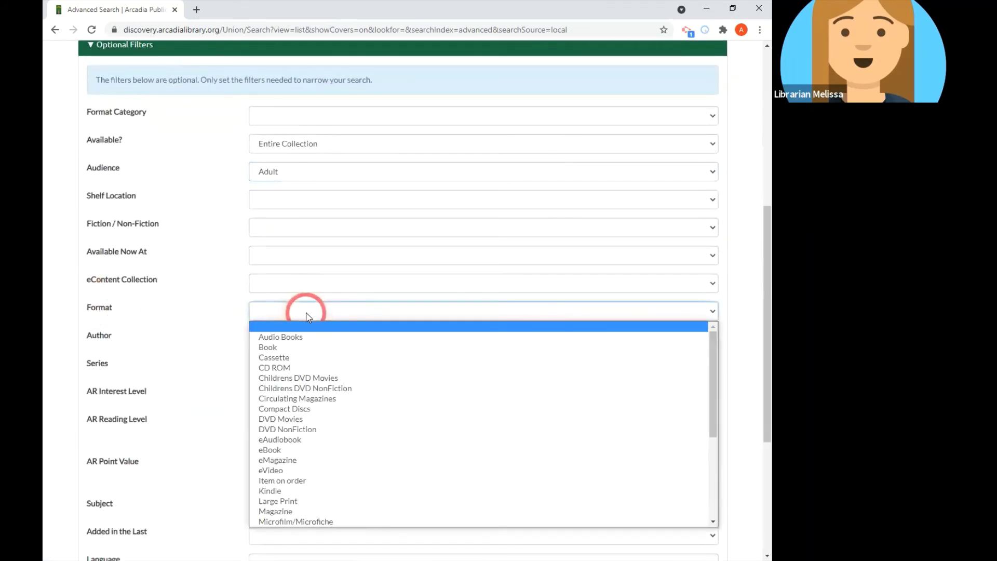
pyautogui.click(326, 428)
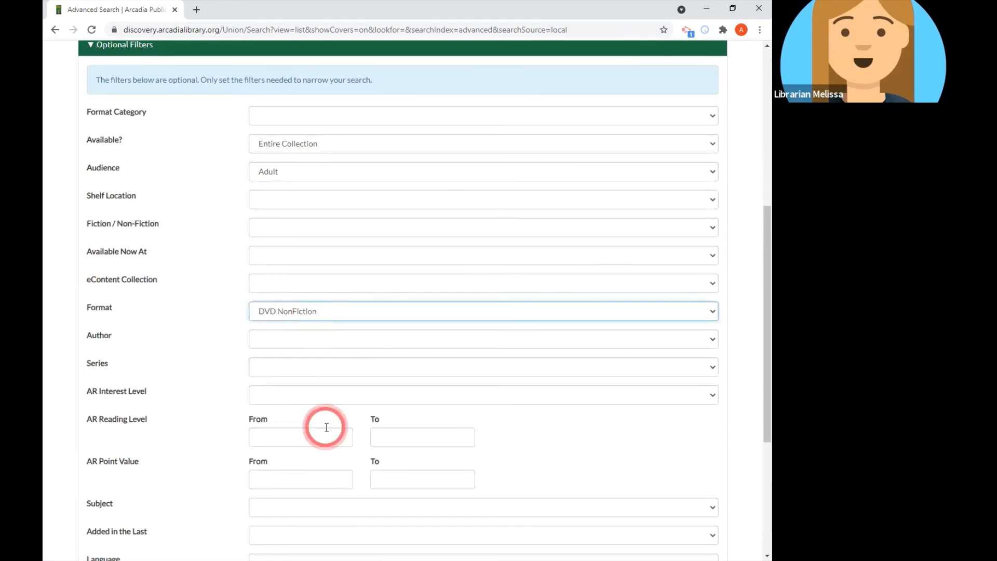
# Step: Enter 791.45 as the keyword search term and run the advanced search
pyautogui.scroll(1, 333, 404)
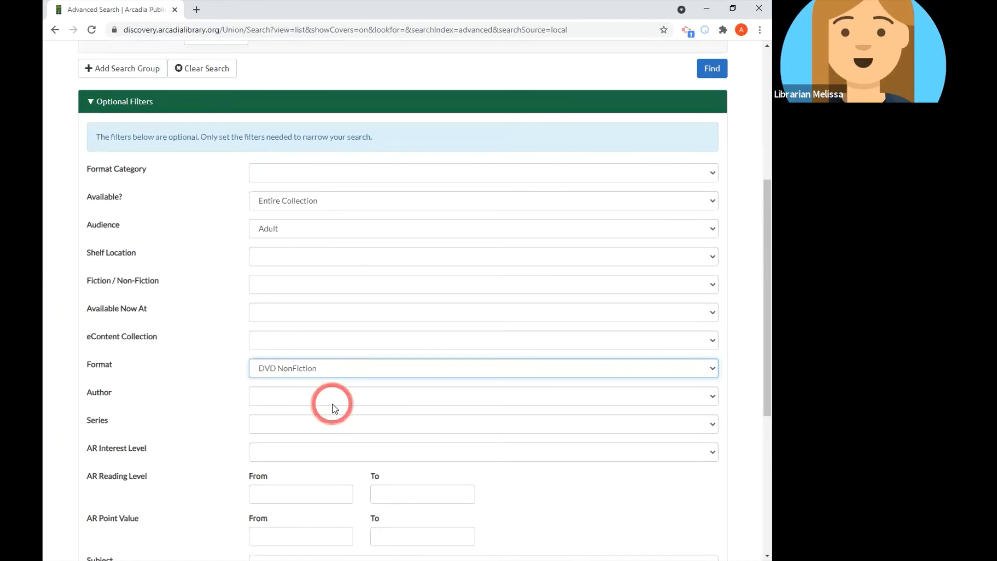
pyautogui.scroll(3, 332, 404)
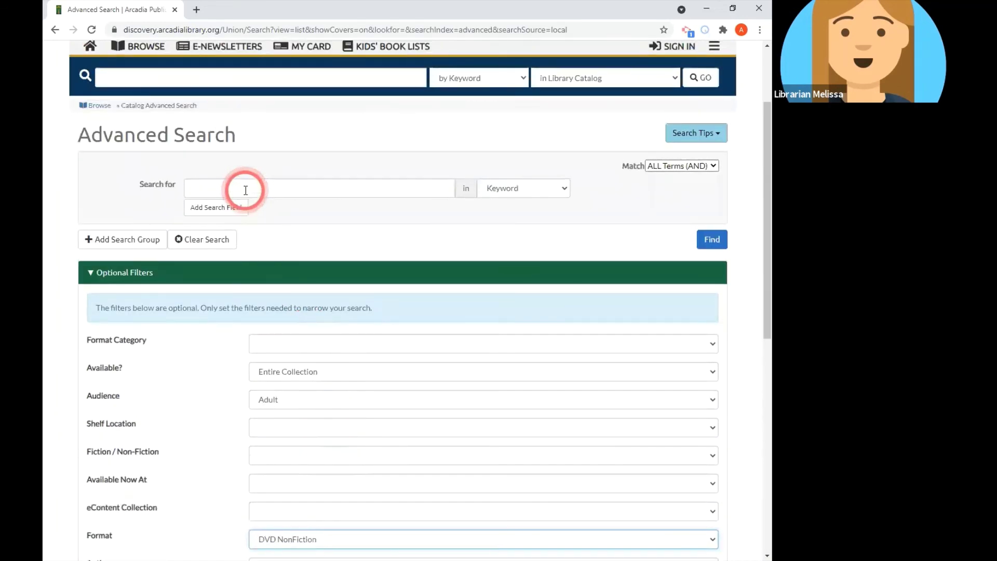
pyautogui.click(245, 190)
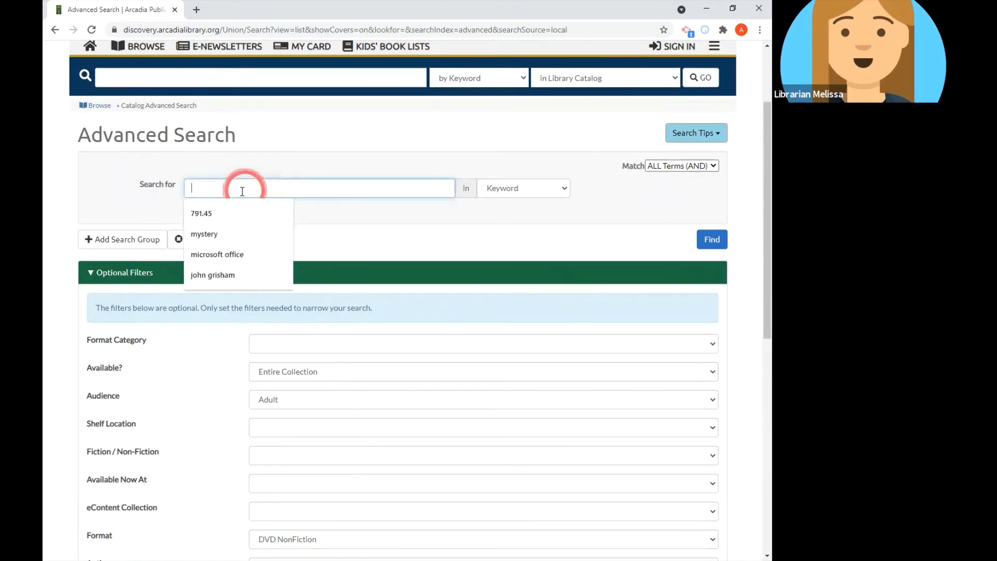
pyautogui.click(215, 215)
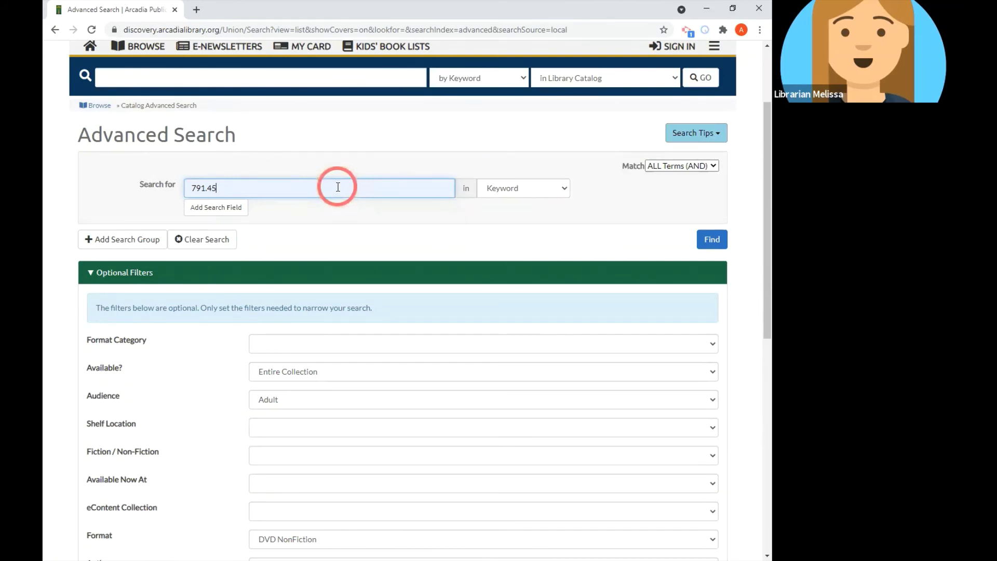
pyautogui.click(710, 240)
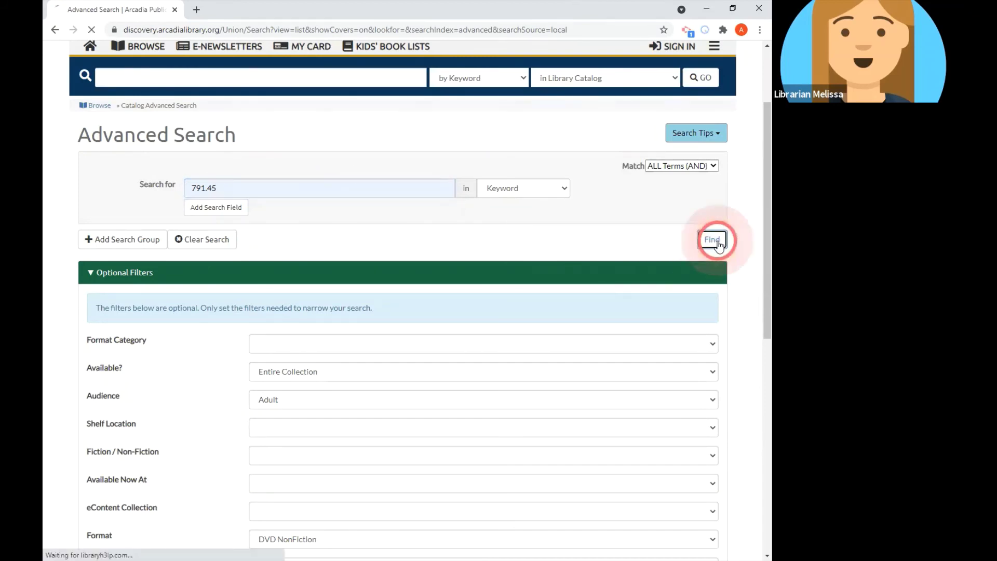
pyautogui.click(643, 262)
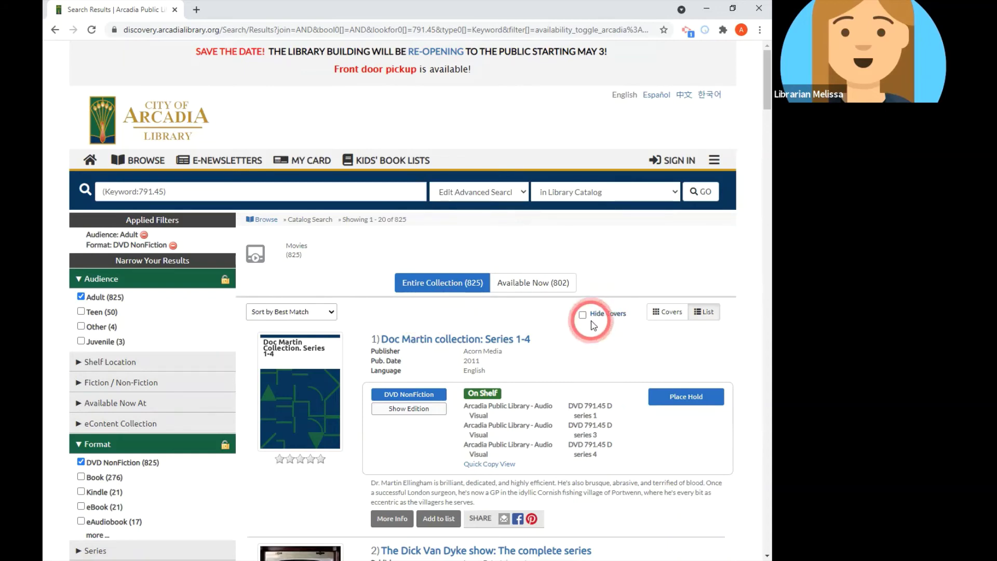
# Step: Look through the first several DVD titles in the results and return to the start of the list
pyautogui.scroll(-1, 590, 322)
pyautogui.scroll(-4, 591, 324)
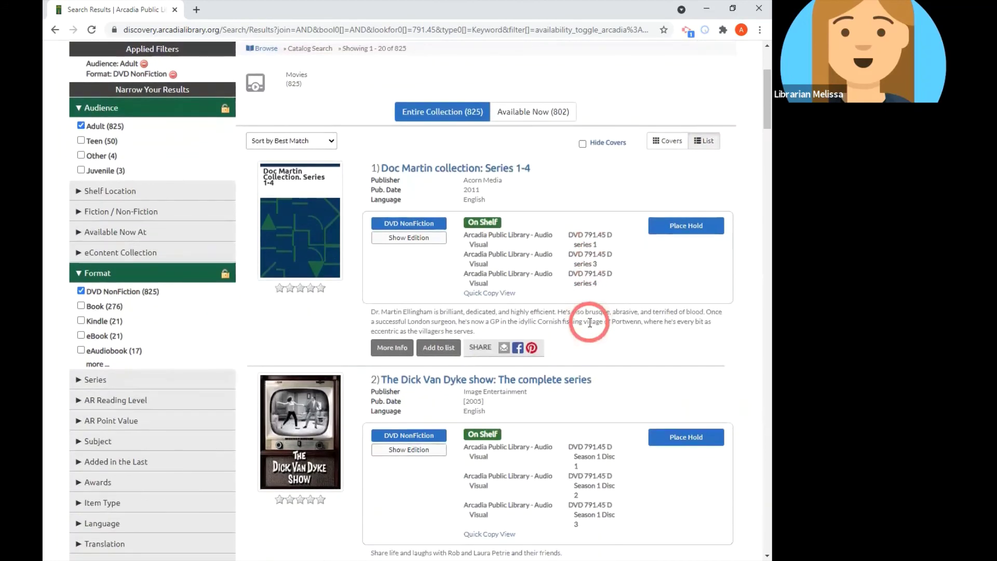
pyautogui.scroll(-8, 590, 322)
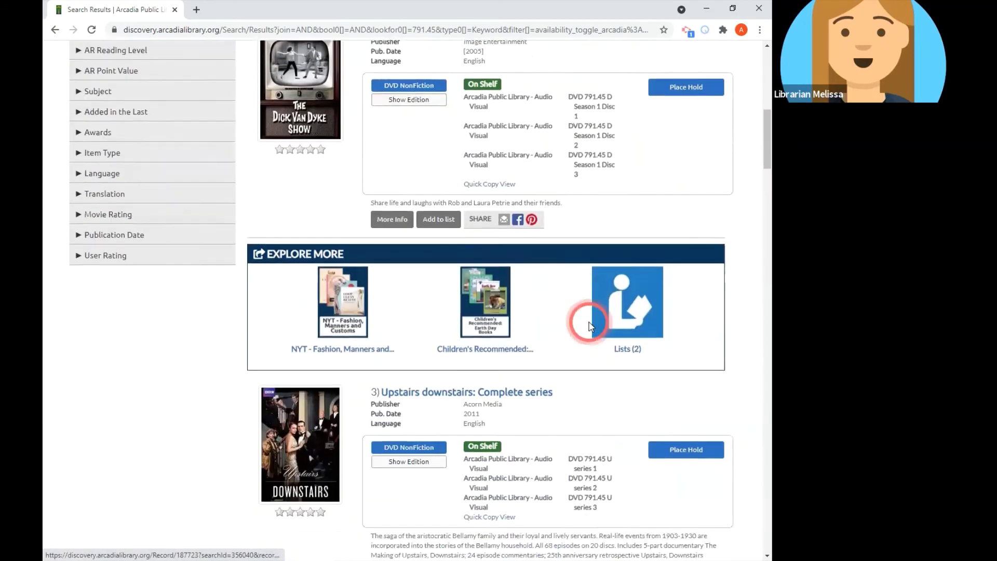
pyautogui.scroll(-6, 590, 325)
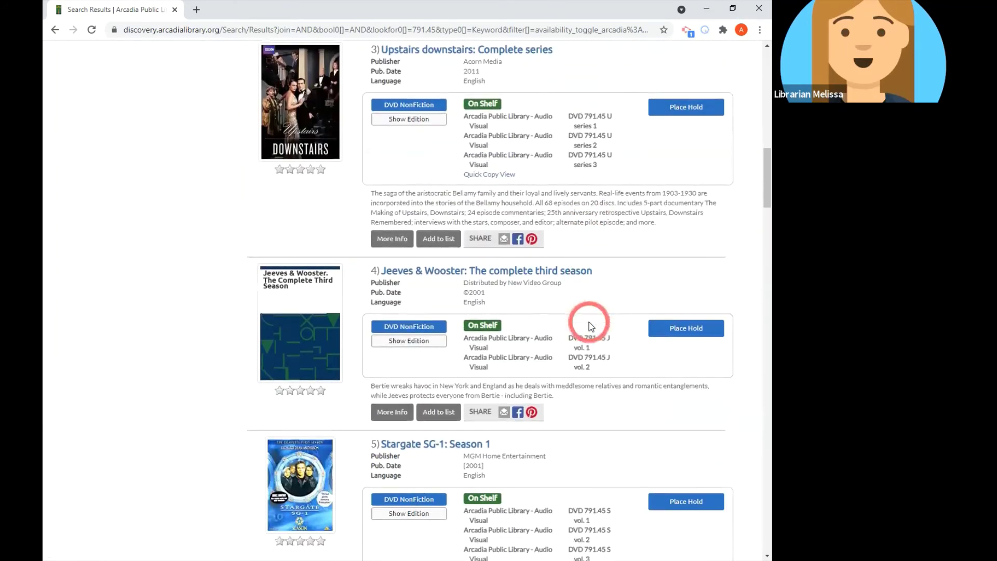
pyautogui.scroll(-3, 589, 326)
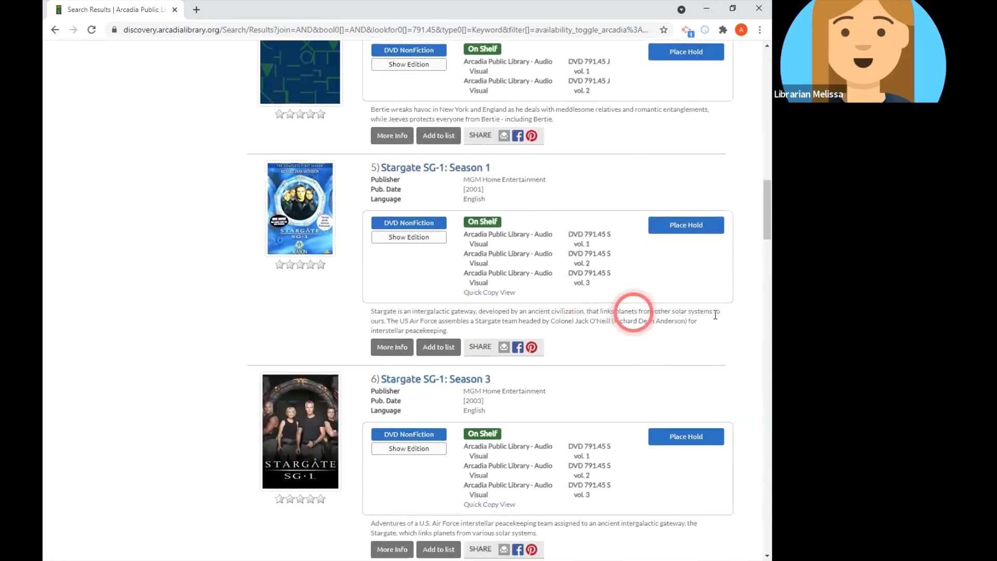
pyautogui.moveTo(756, 221); pyautogui.dragTo(755, 57)
# Step: Review the available sort options without changing the order, and examine the call numbers of the Doc Martin collection
pyautogui.click(253, 314)
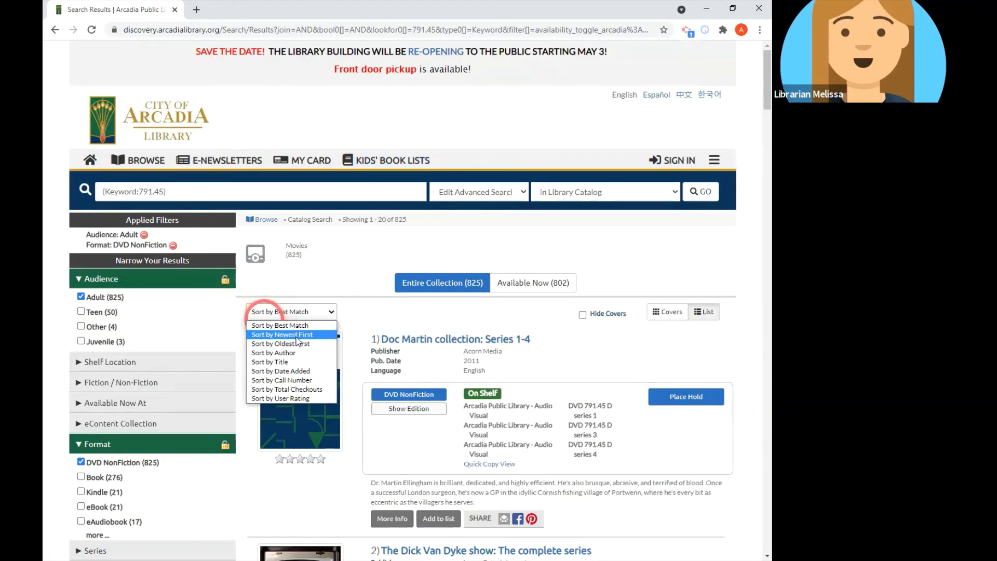
pyautogui.click(385, 312)
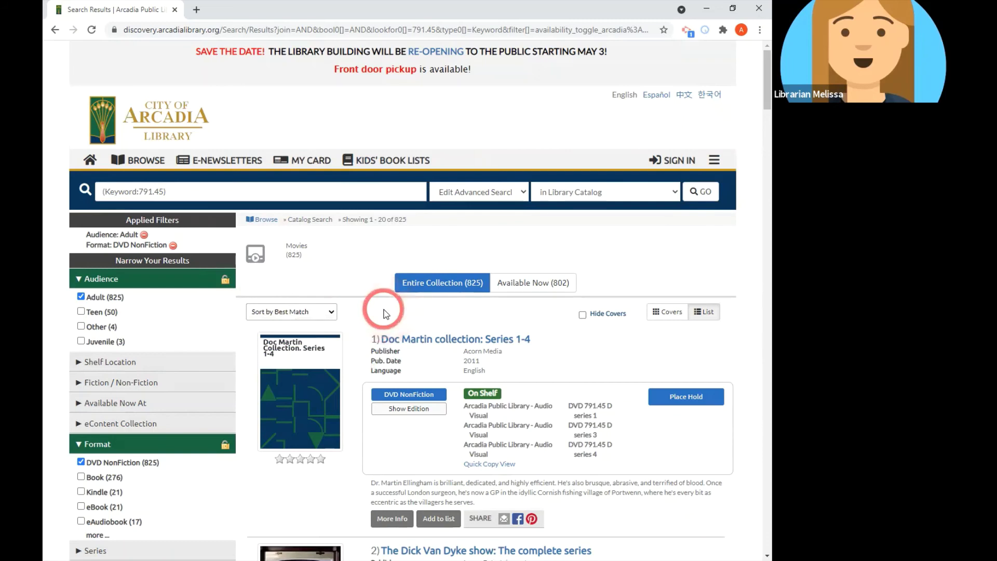
pyautogui.click(532, 349)
pyautogui.click(582, 391)
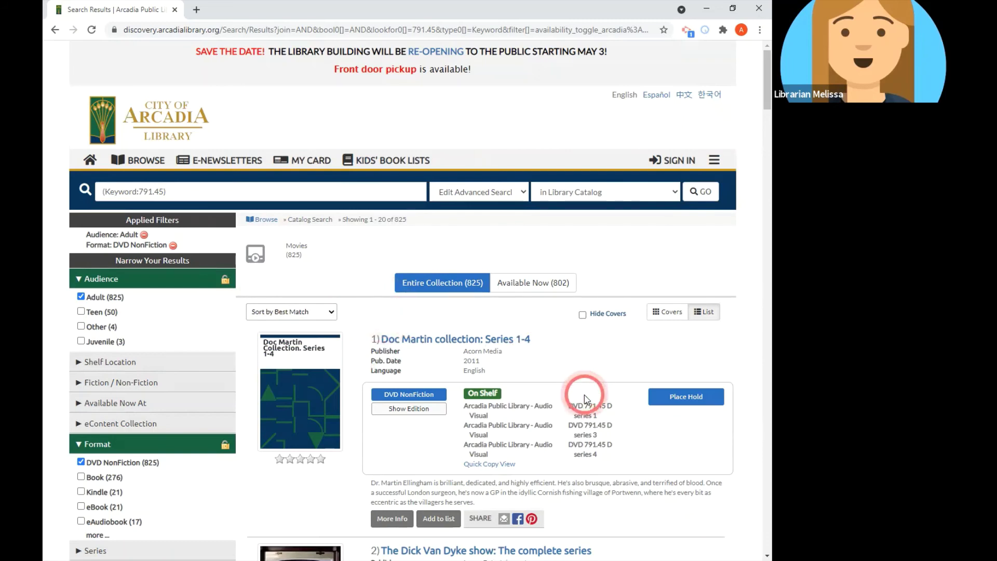
pyautogui.click(563, 460)
pyautogui.click(570, 406)
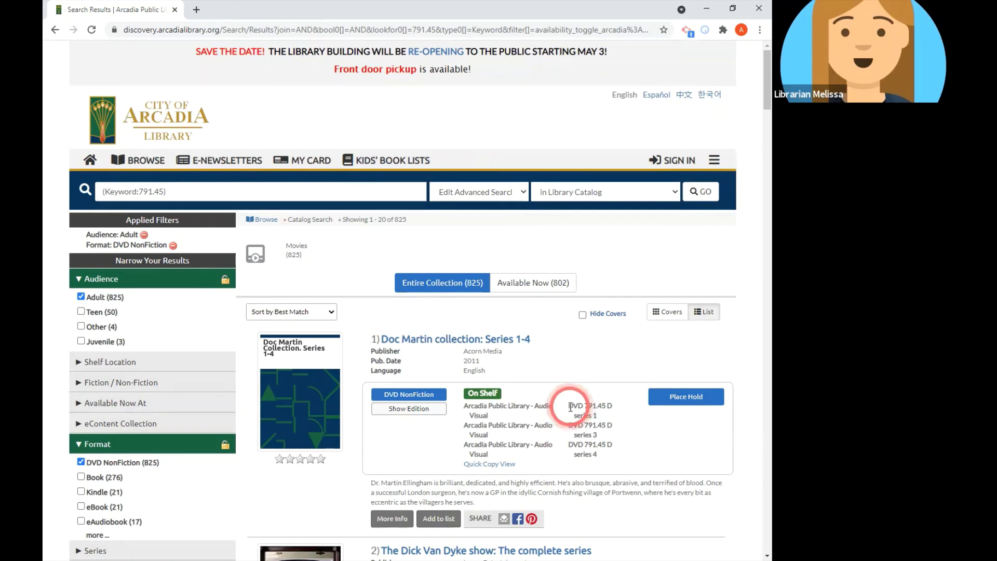
pyautogui.click(591, 405)
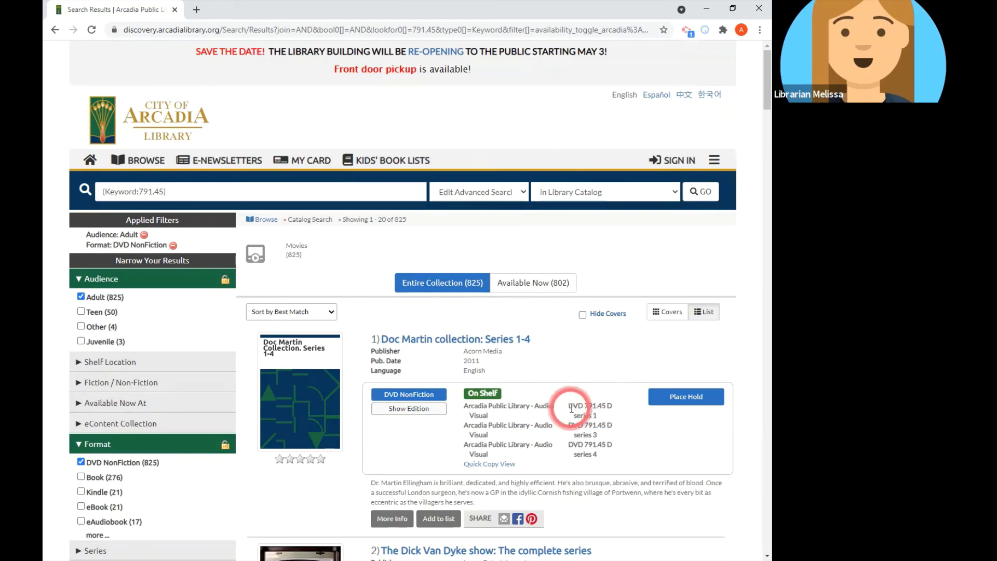
# Step: Add Teen to the Audience filter and remove Adult from it
pyautogui.click(81, 313)
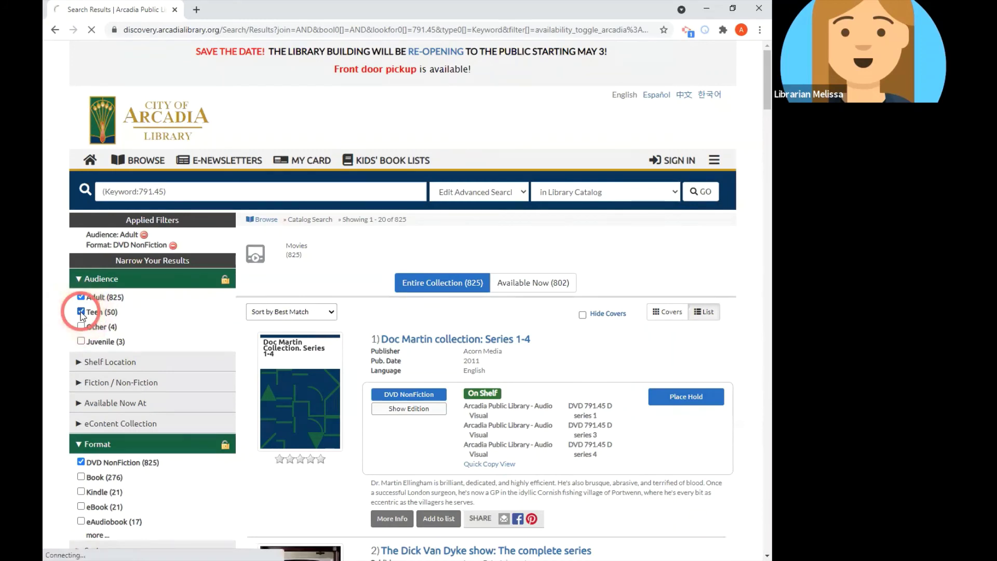
pyautogui.click(81, 308)
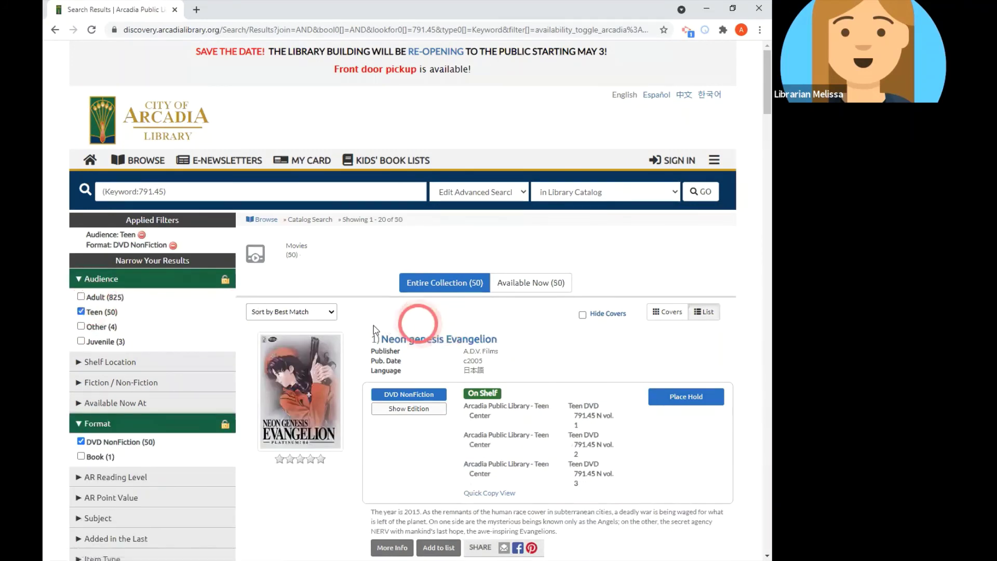
# Step: Sort the teen DVD results by Date Added and look over the first titles
pyautogui.click(298, 314)
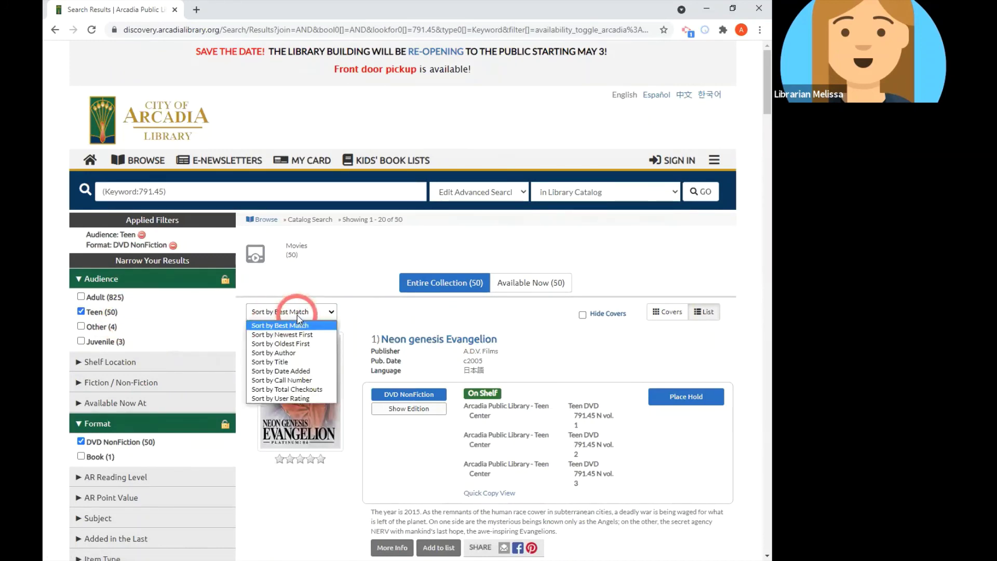
pyautogui.click(299, 372)
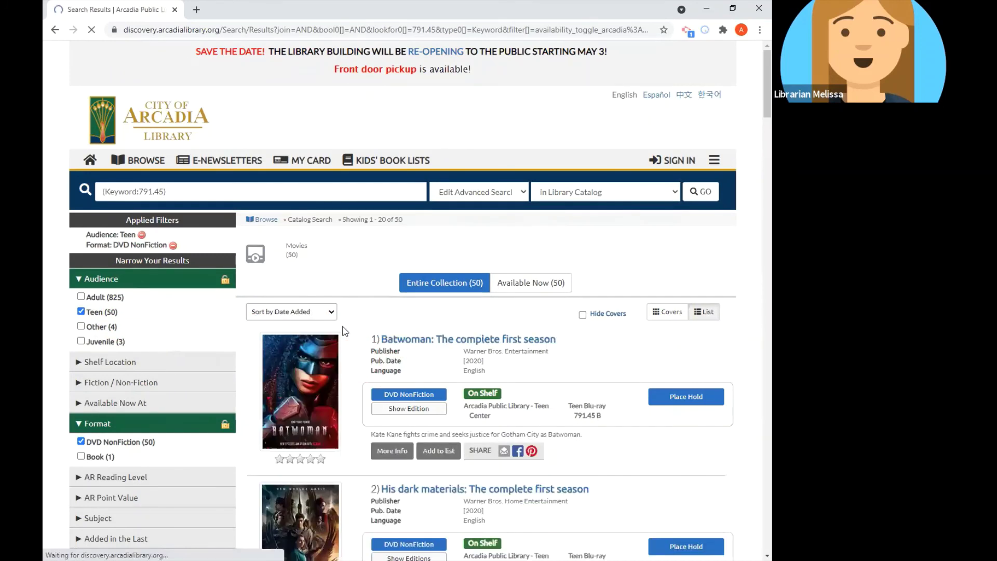
pyautogui.scroll(-2, 558, 368)
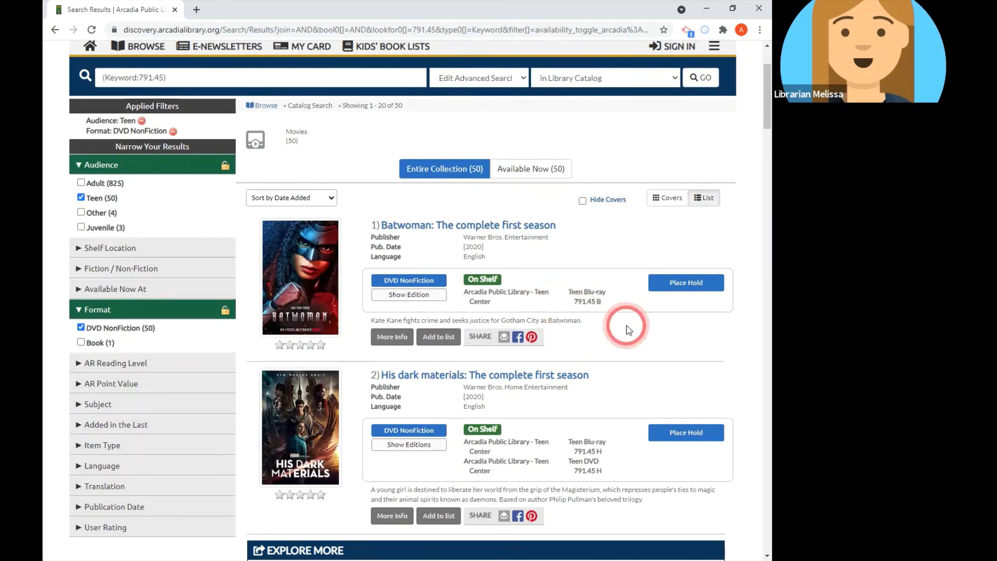
pyautogui.scroll(-2, 629, 328)
pyautogui.scroll(-1, 629, 330)
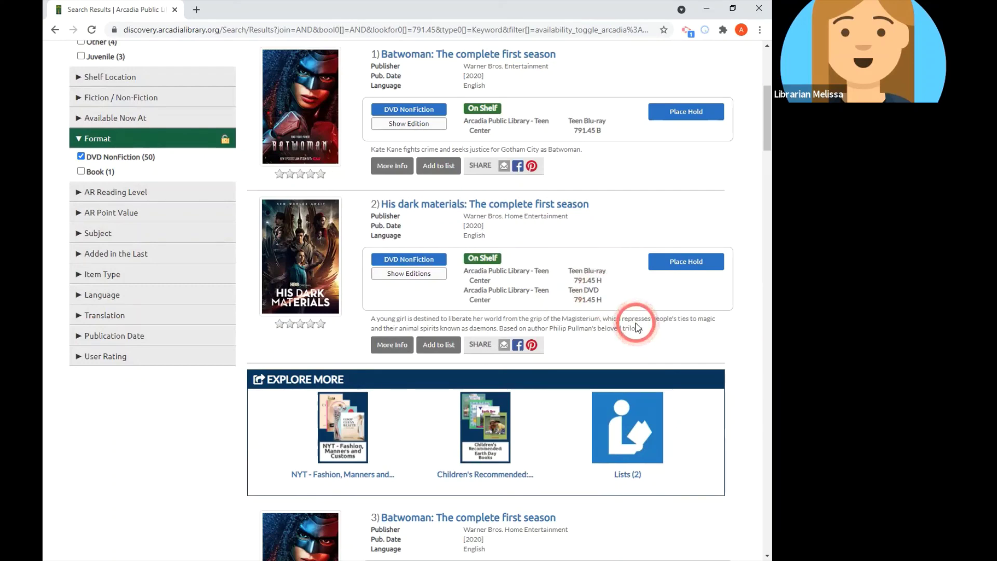
pyautogui.scroll(5, 635, 323)
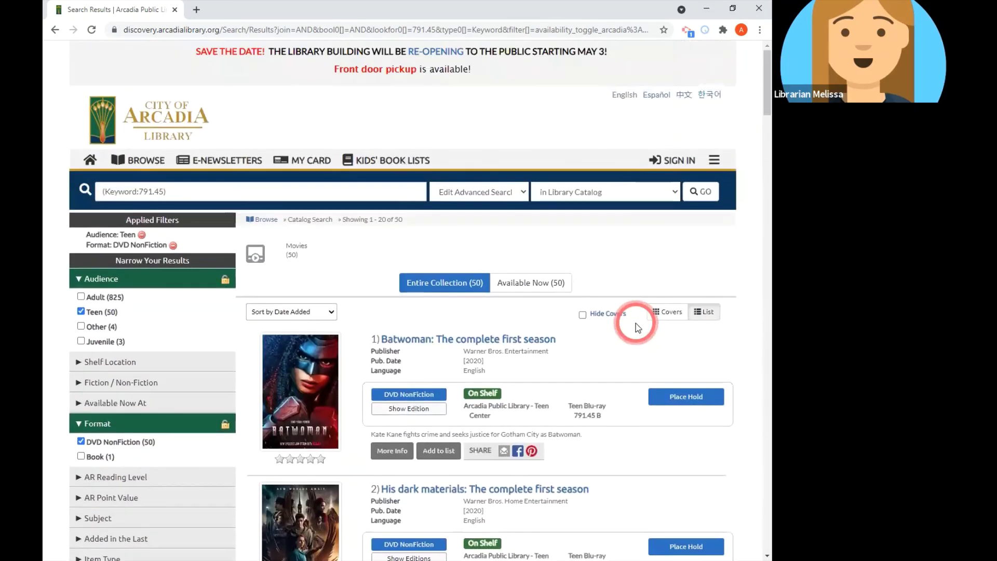